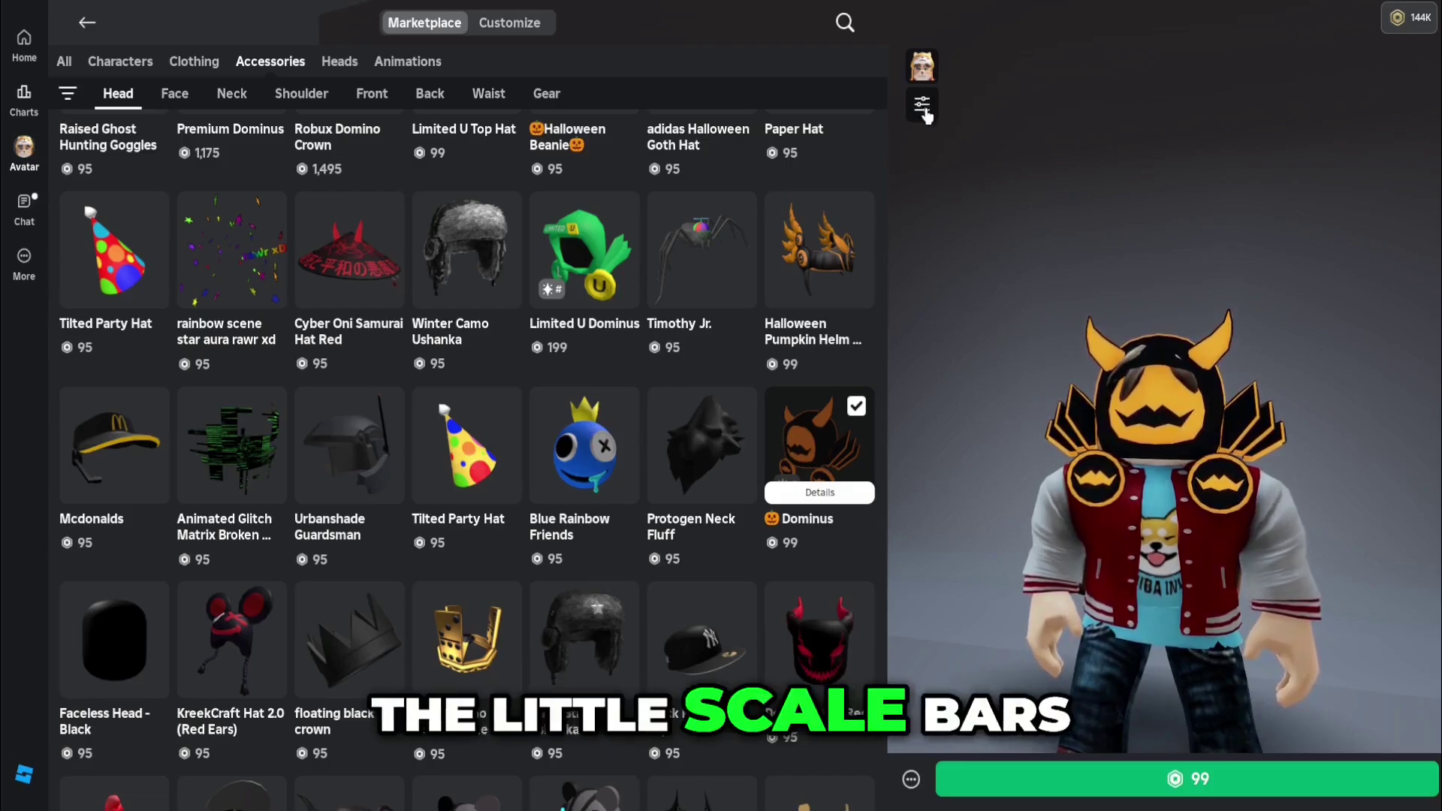
# Check the avatar's clothing refinement, then open the position adjustment for the orange-and-black Dominus head item.
pyautogui.click(924, 109)
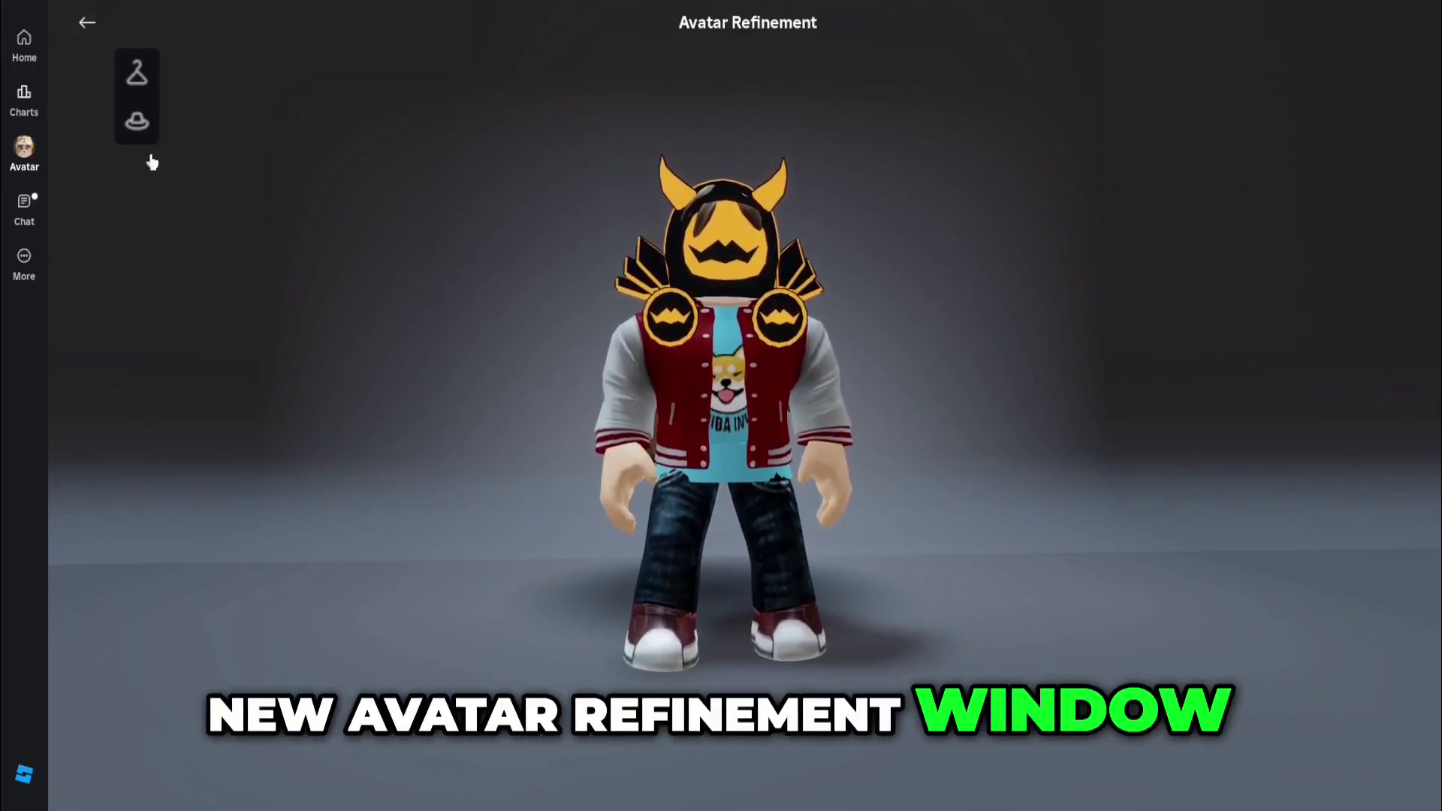
pyautogui.click(138, 76)
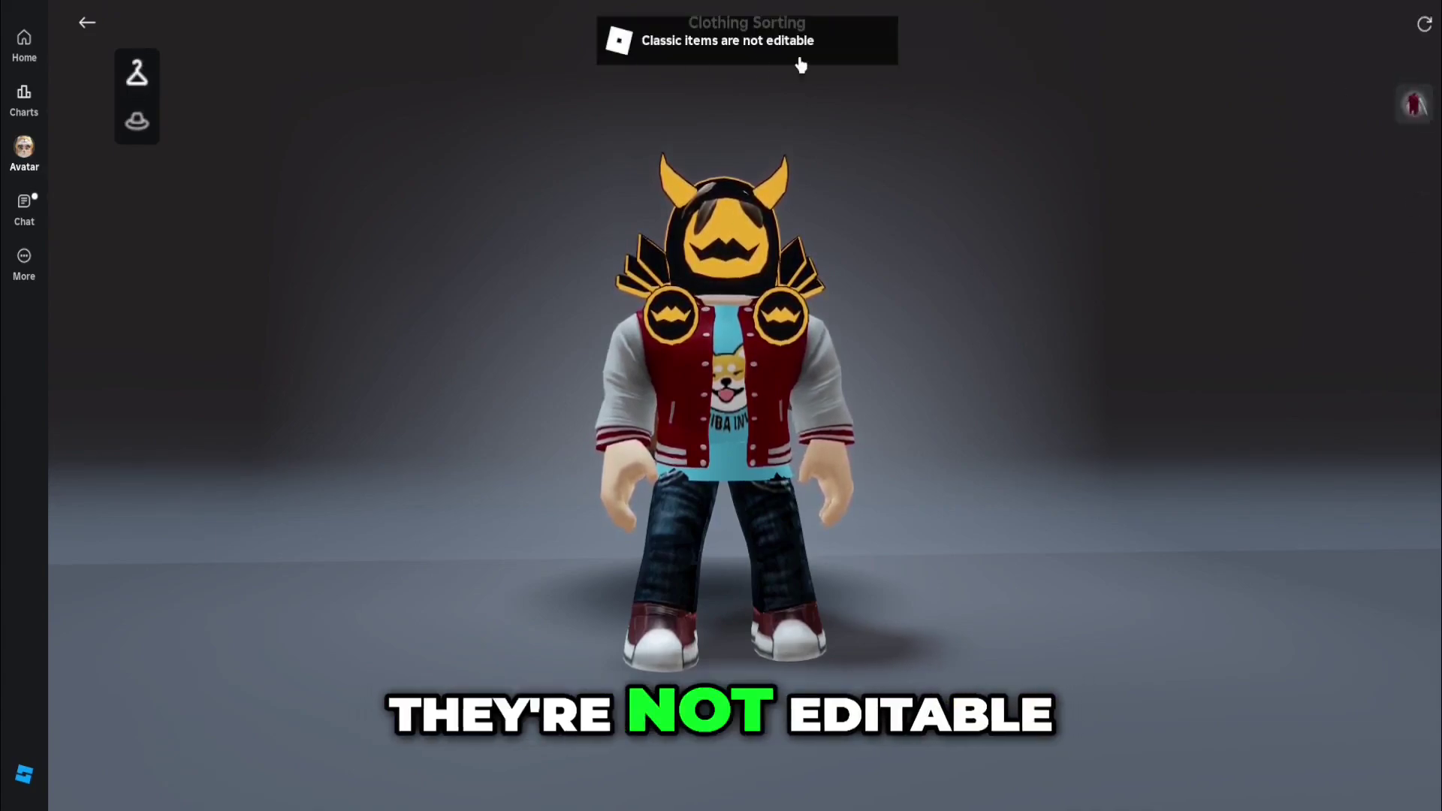
pyautogui.click(137, 127)
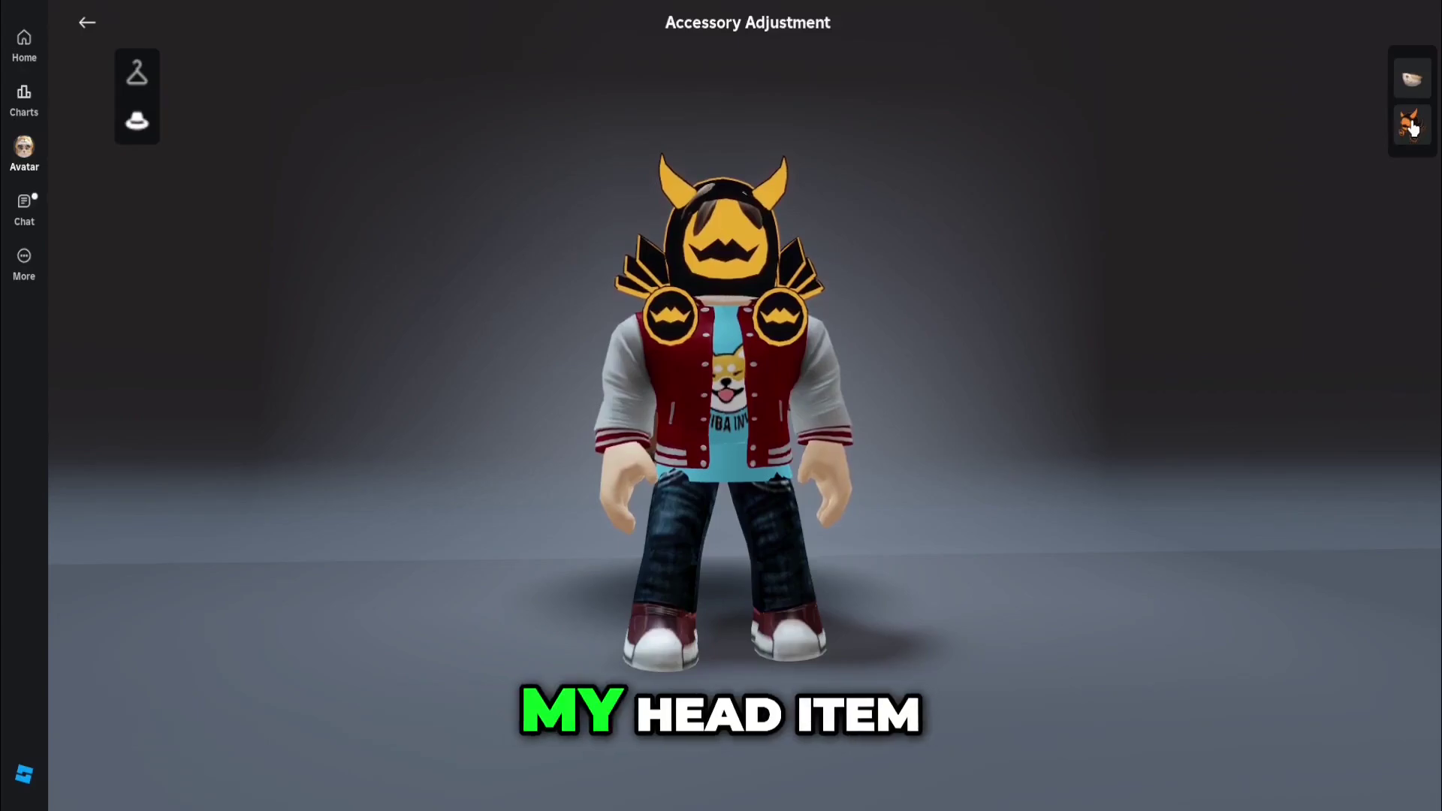
pyautogui.click(1412, 127)
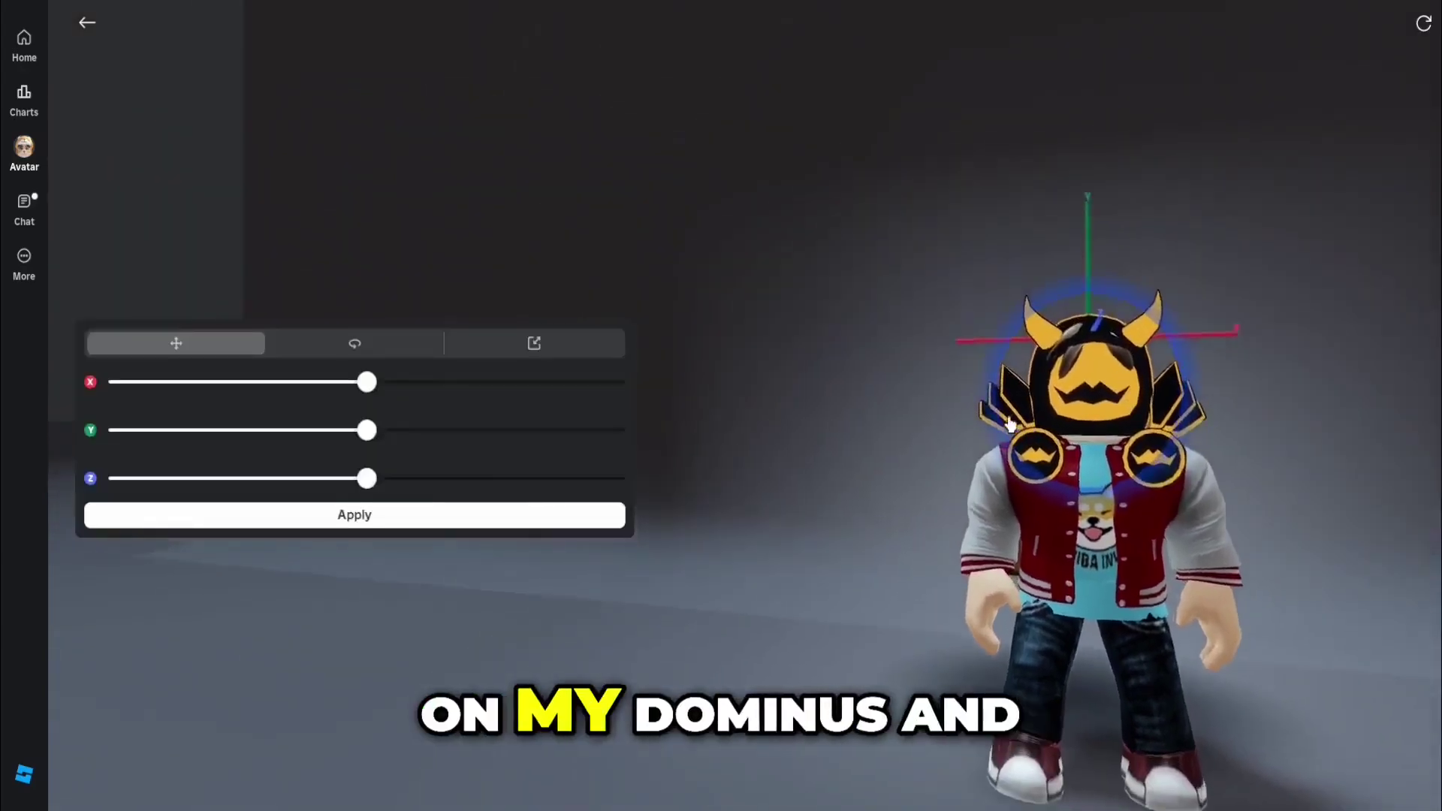
# Examine the Dominus's default fit on the avatar up close, from a distance, and from the front and side.
pyautogui.moveTo(1288, 451); pyautogui.dragTo(755, 388)
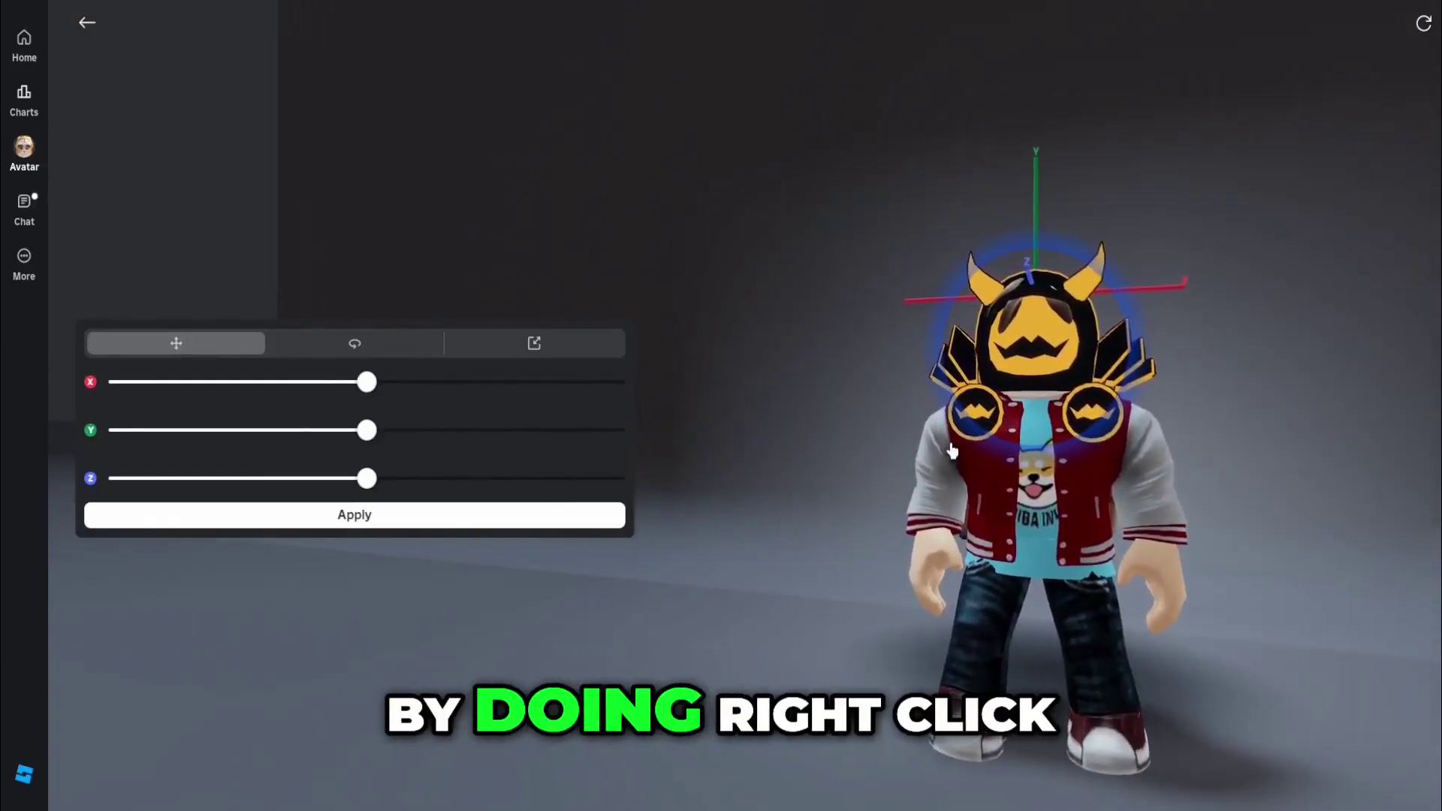
pyautogui.moveTo(956, 452); pyautogui.dragTo(960, 395)
pyautogui.scroll(2, 959, 395)
pyautogui.scroll(-3, 958, 396)
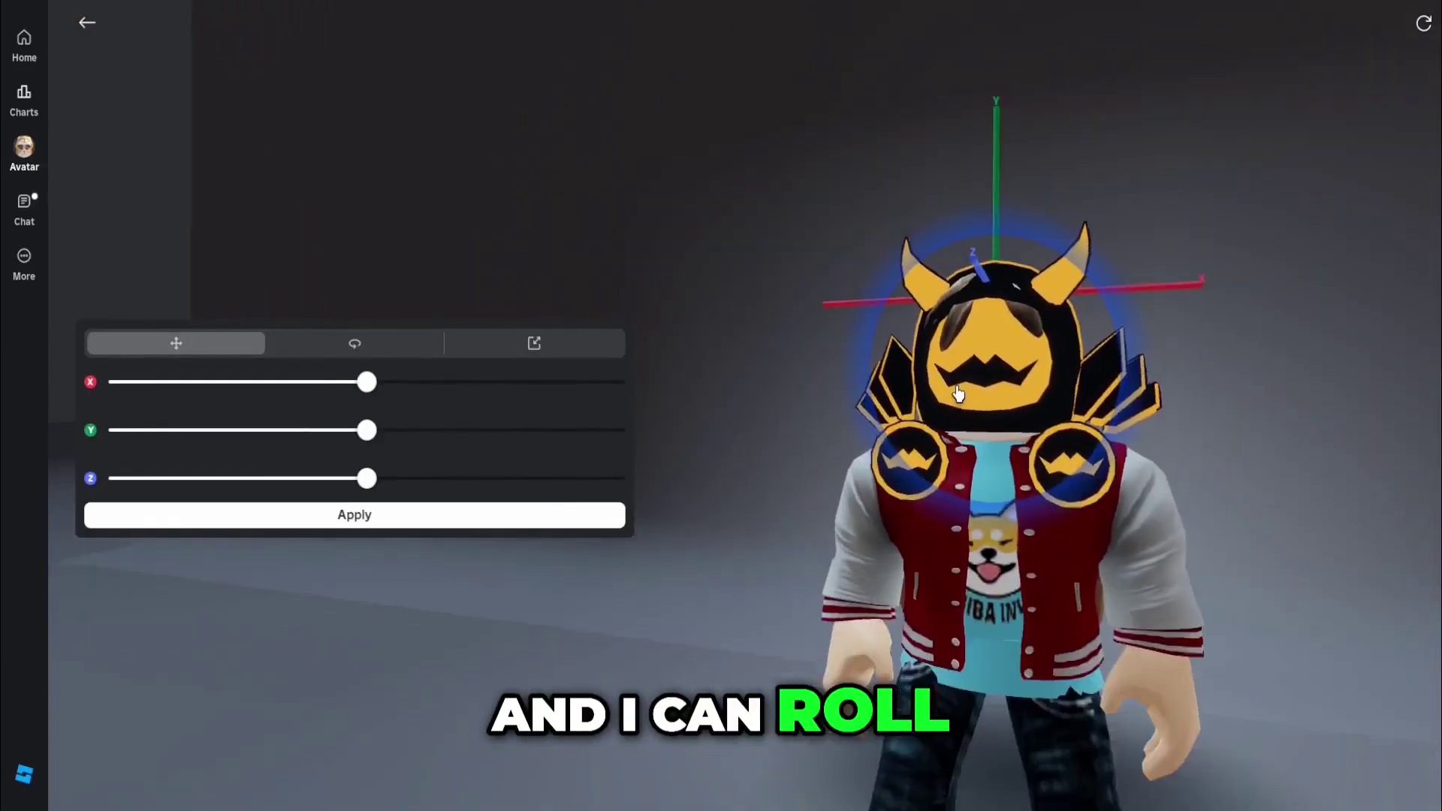
pyautogui.scroll(5, 956, 398)
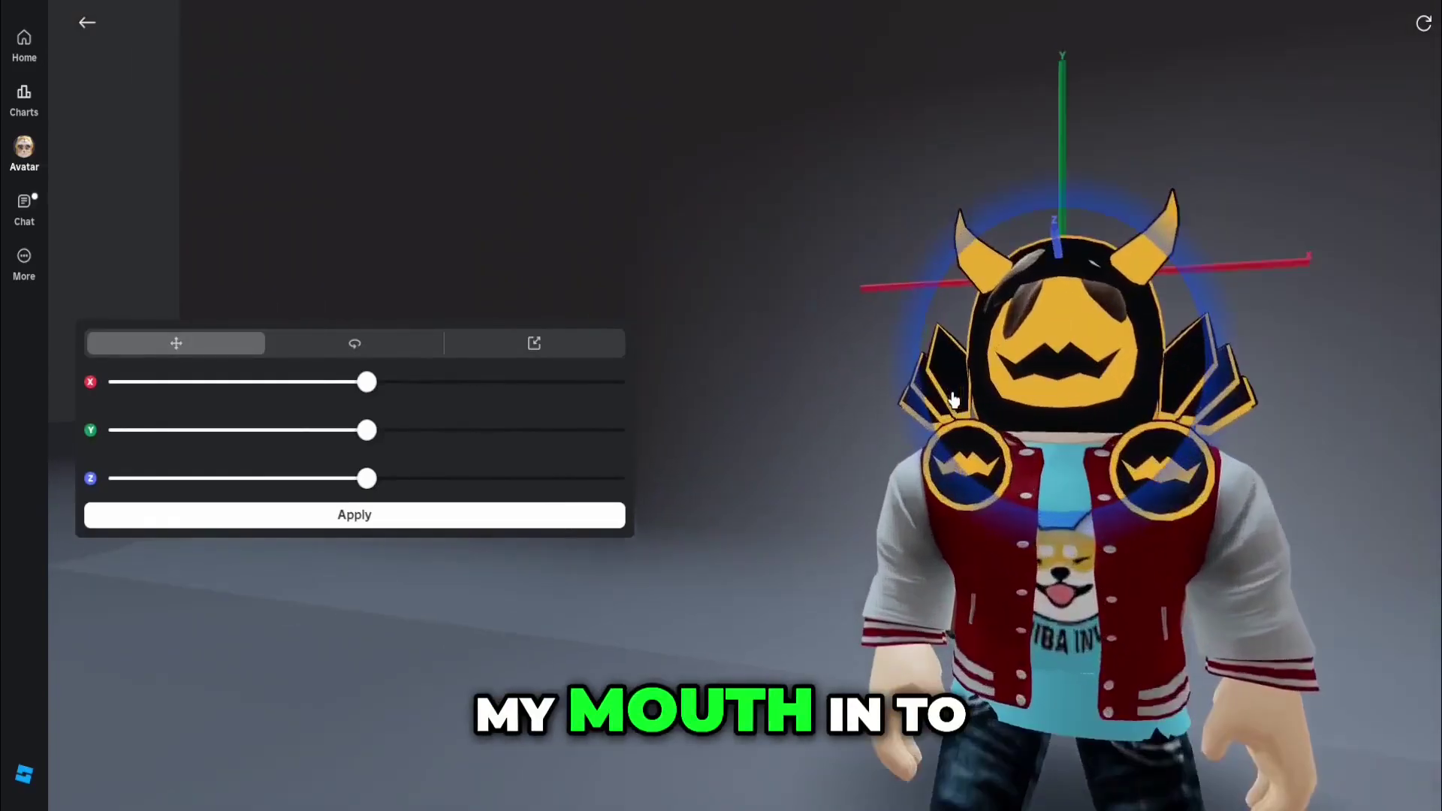
pyautogui.scroll(-3, 954, 399)
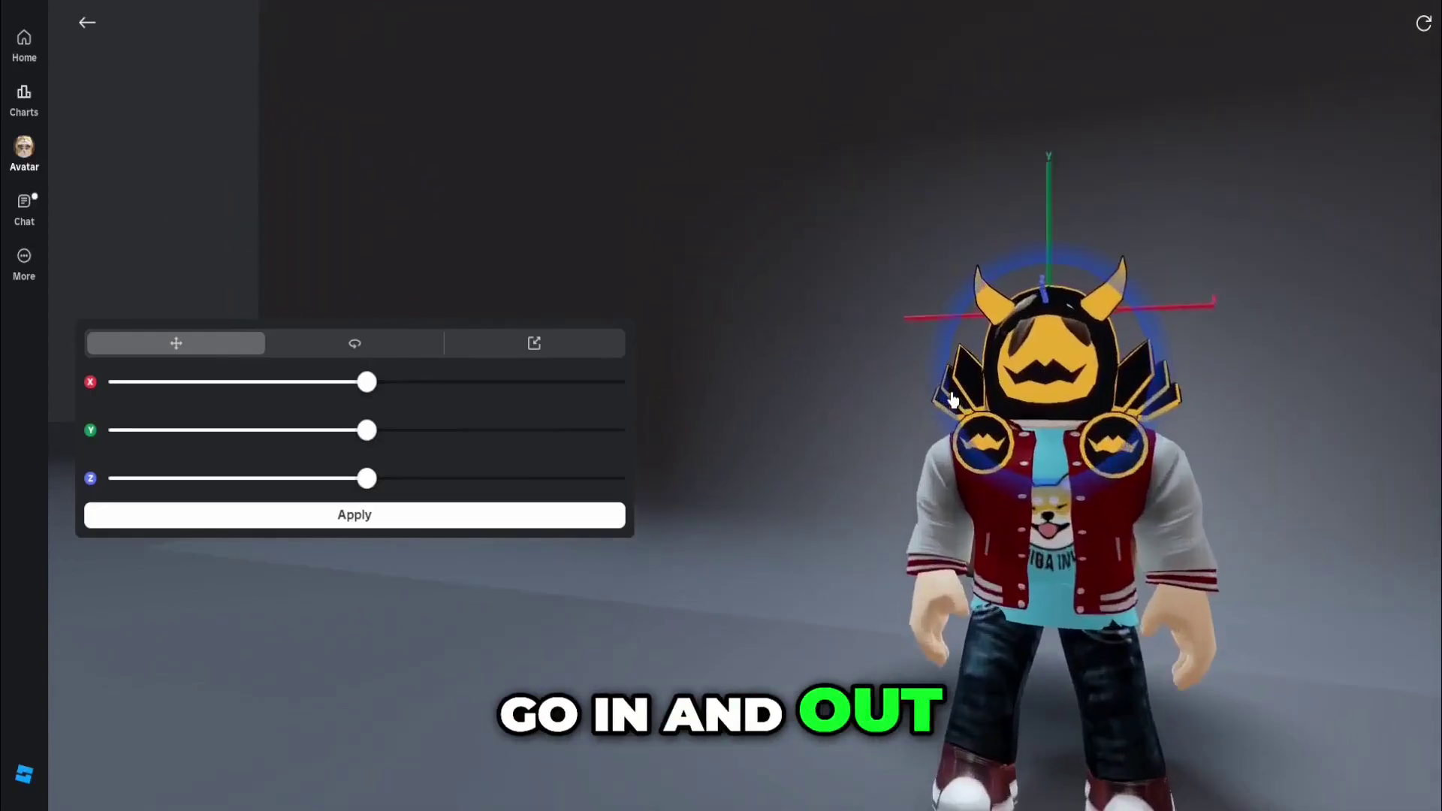
pyautogui.click(173, 355)
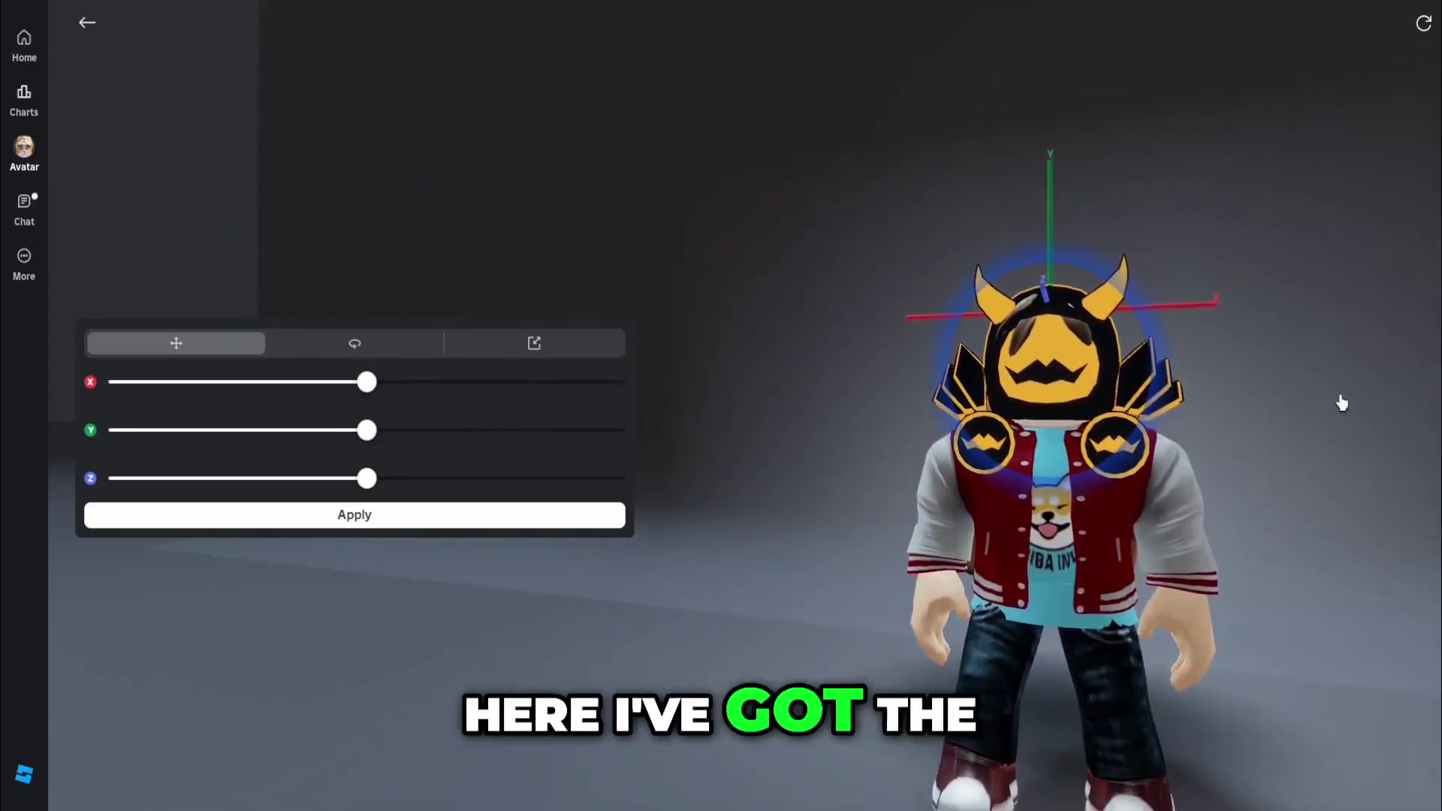
pyautogui.moveTo(1140, 402); pyautogui.dragTo(991, 398)
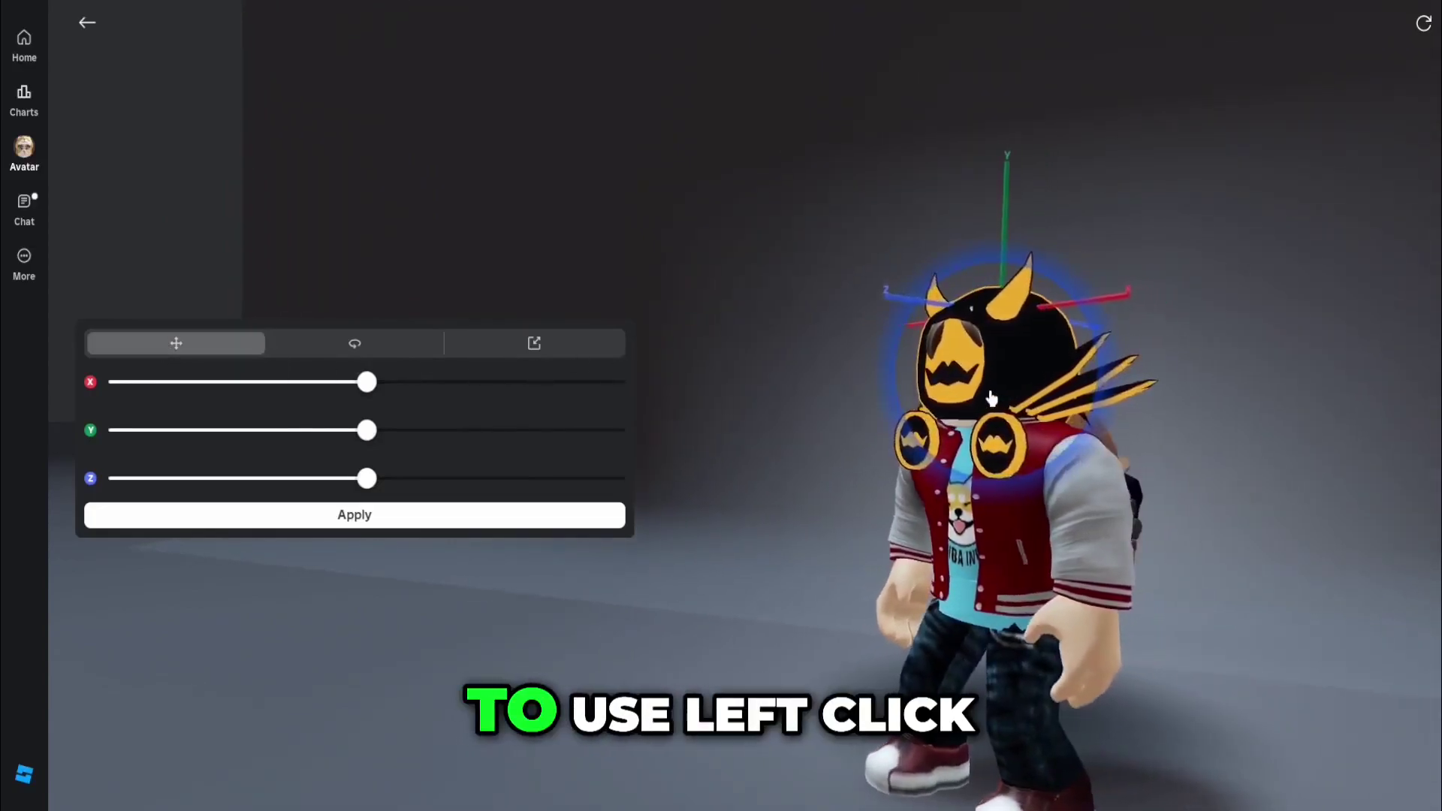
pyautogui.moveTo(1083, 397); pyautogui.dragTo(947, 405)
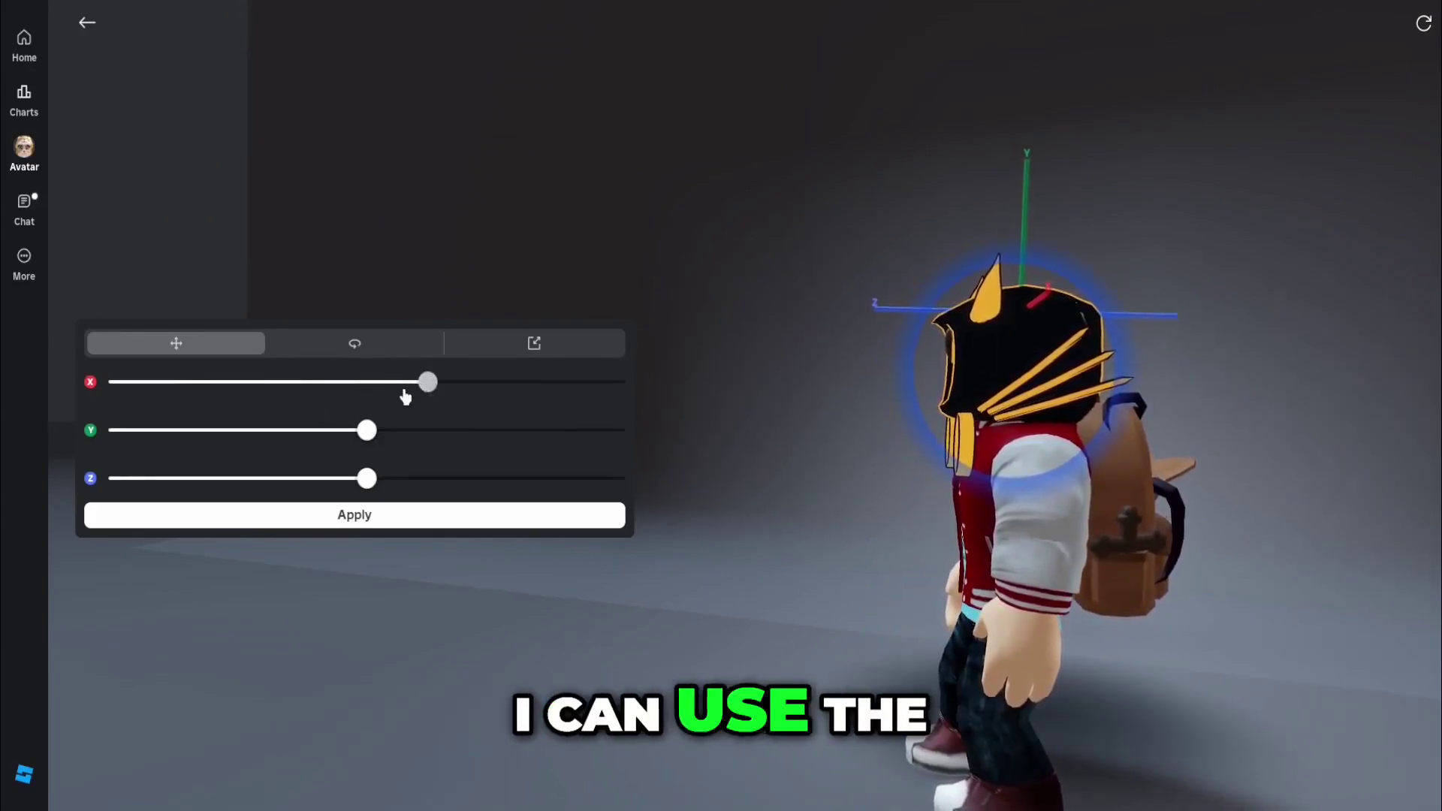
# Try shifting the Dominus slightly off-centre along the X axis and slightly down along the Y axis.
pyautogui.moveTo(1099, 429); pyautogui.dragTo(1323, 425)
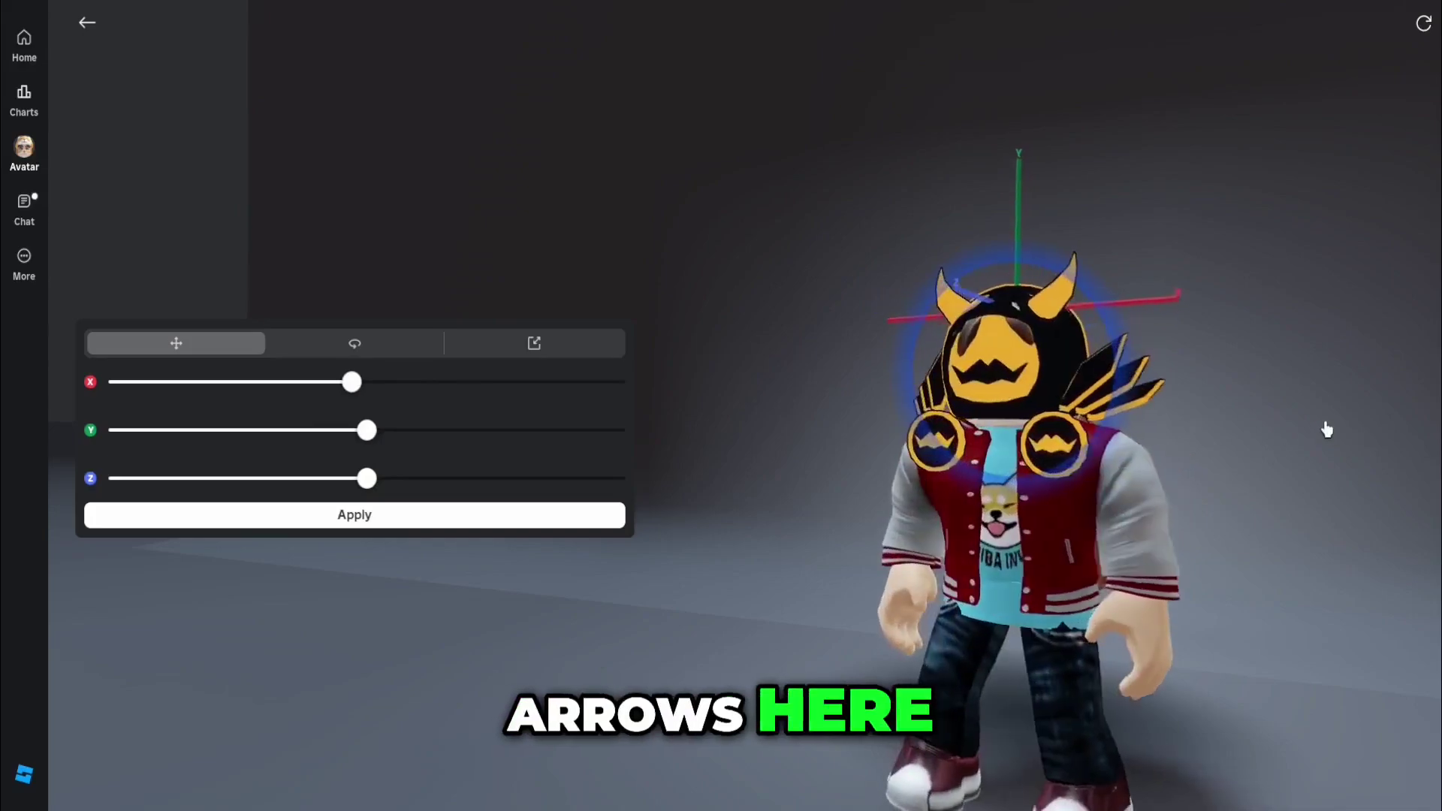
pyautogui.moveTo(352, 383); pyautogui.dragTo(351, 418)
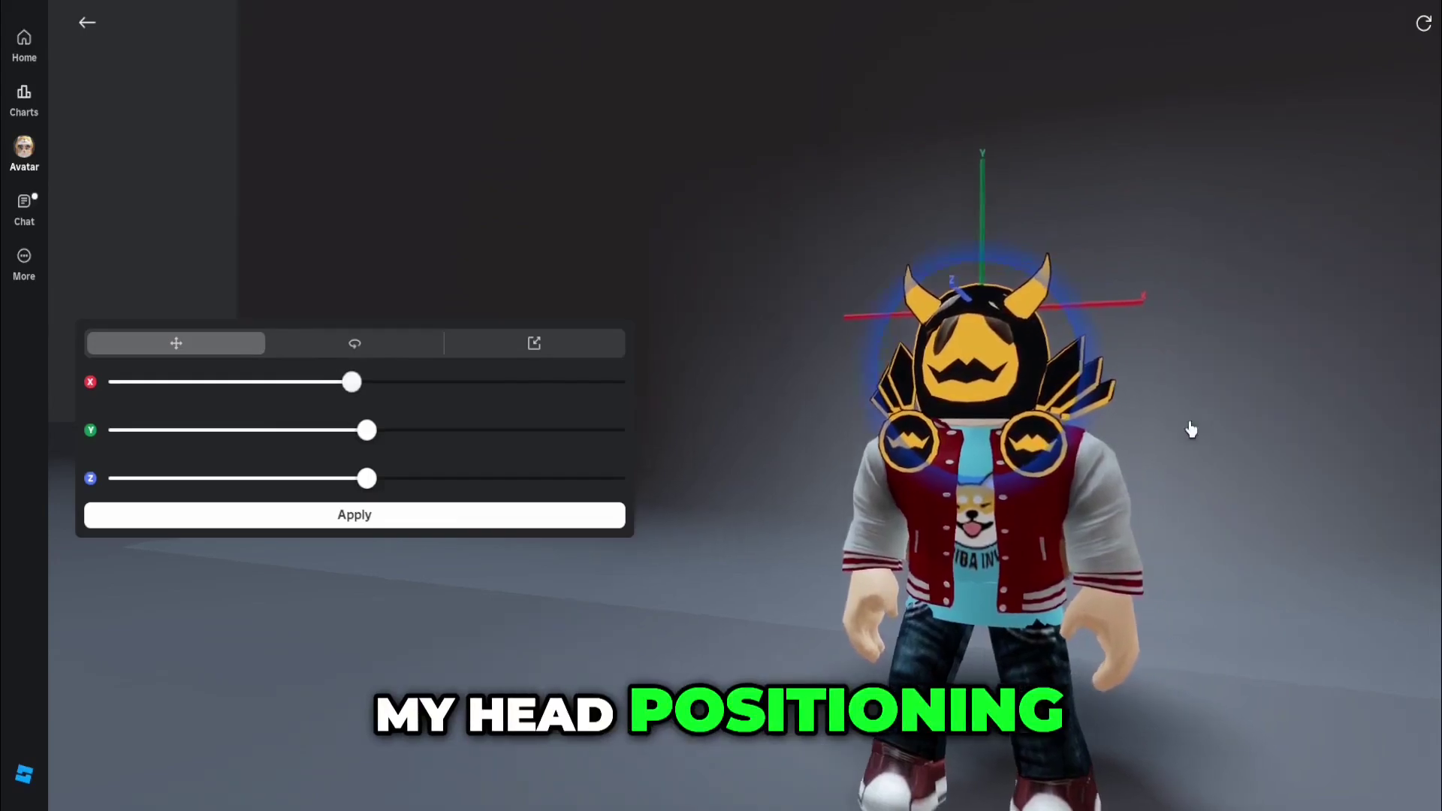
pyautogui.moveTo(1188, 425); pyautogui.dragTo(810, 423)
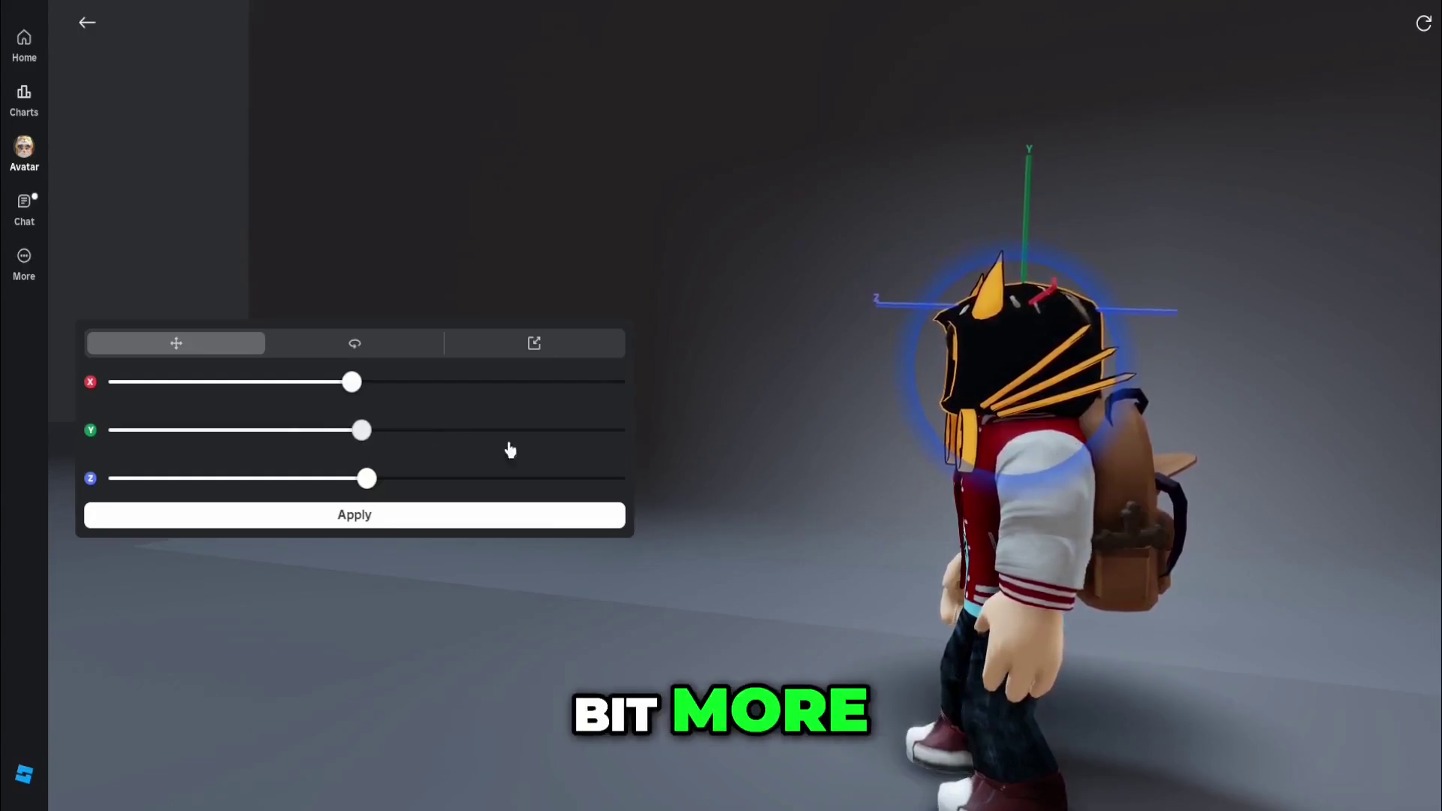
pyautogui.moveTo(965, 435); pyautogui.dragTo(1340, 477)
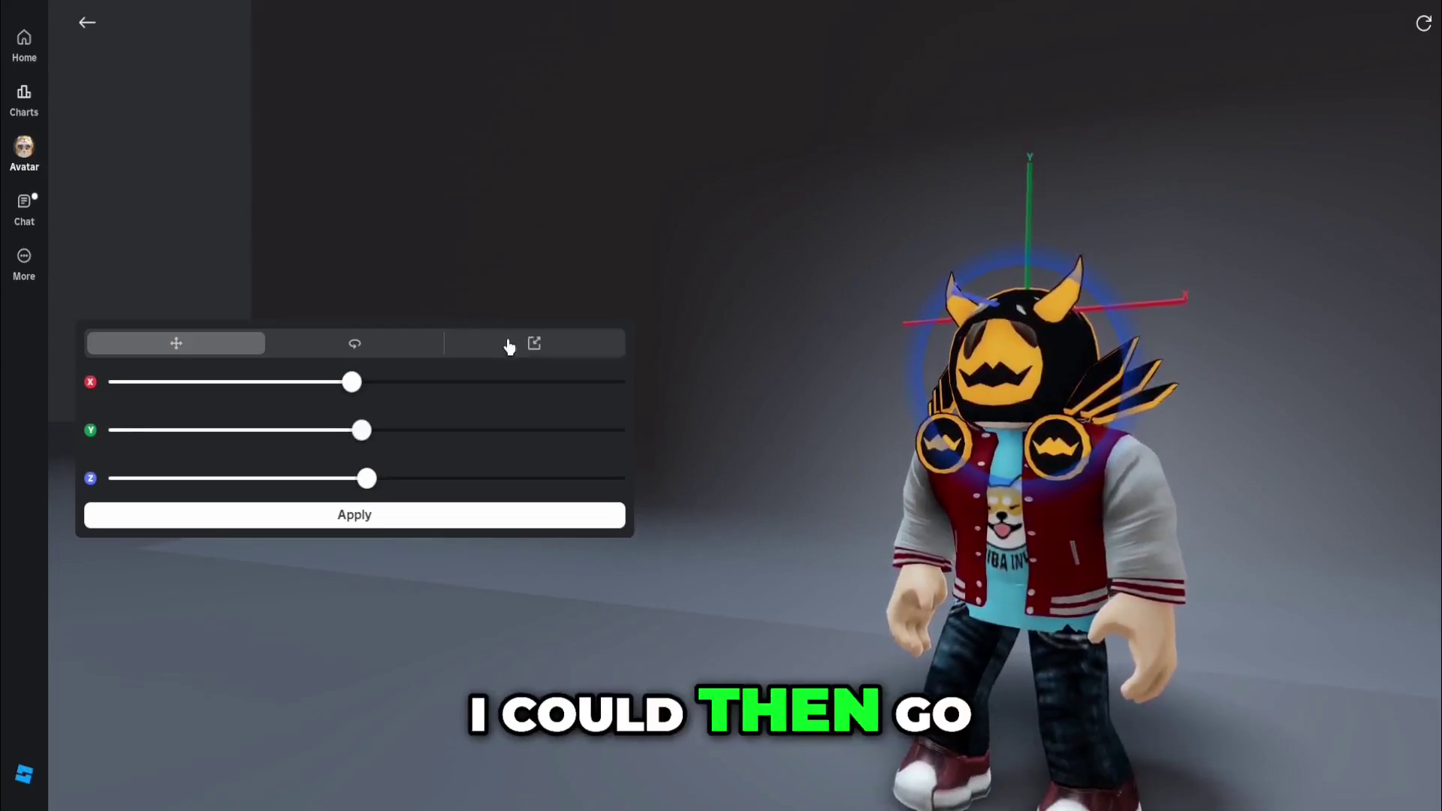
# Scale the Dominus up to near its maximum size and move it up along the Y axis.
pyautogui.click(508, 346)
pyautogui.moveTo(367, 430); pyautogui.dragTo(558, 451)
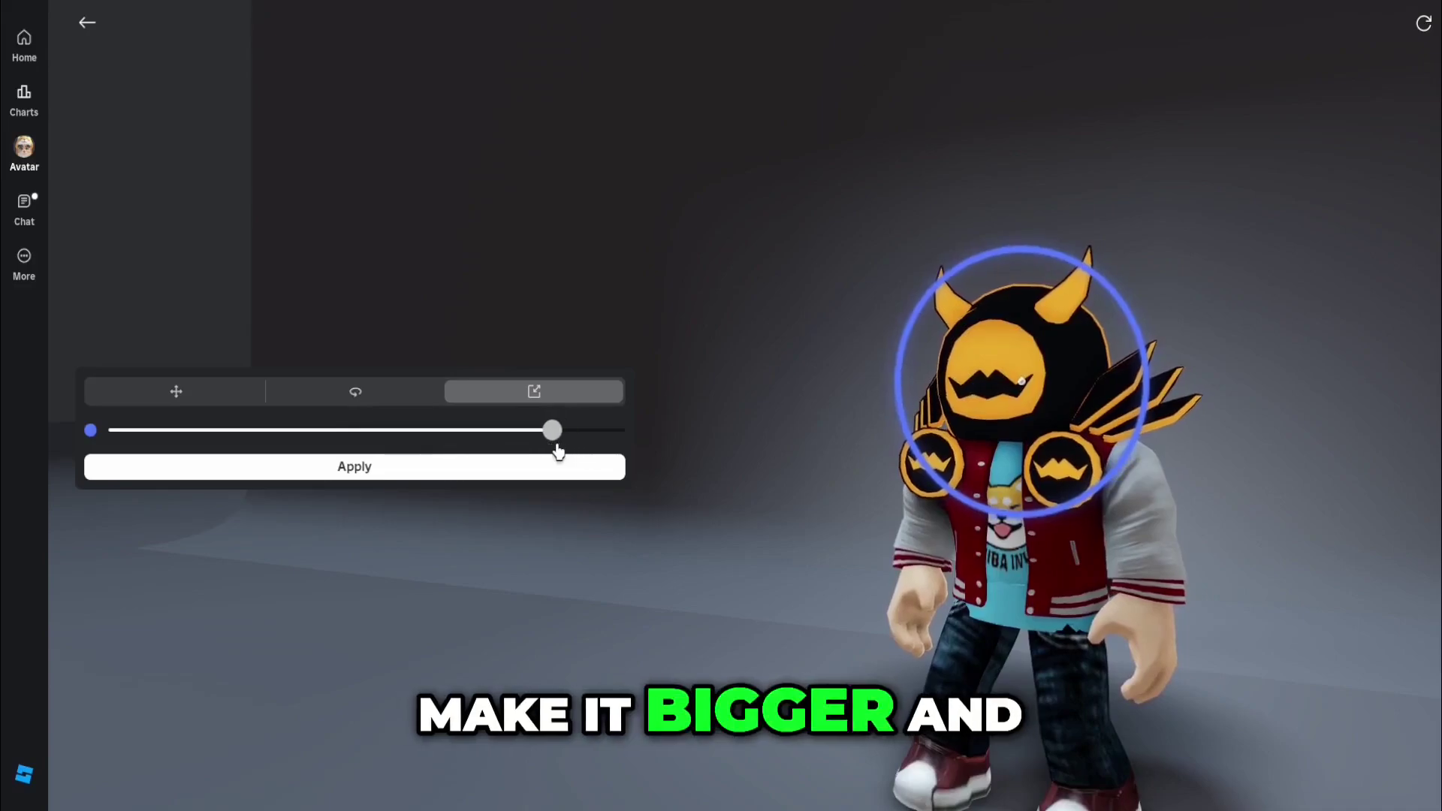
pyautogui.click(182, 398)
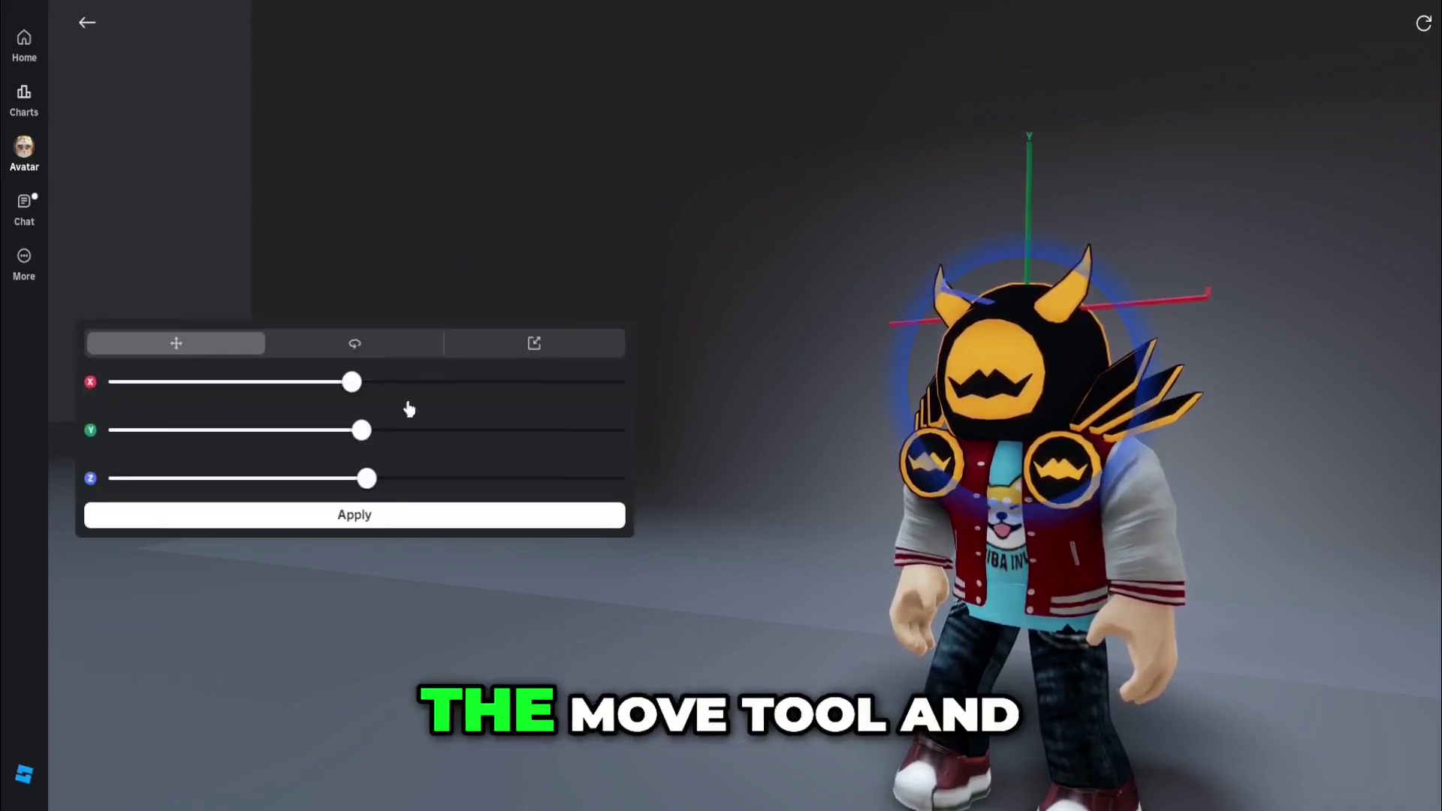
pyautogui.moveTo(362, 432); pyautogui.dragTo(462, 431)
# Fine-tune the Dominus's position with small Y and Z adjustments and recentre it on the X axis.
pyautogui.moveTo(913, 446); pyautogui.dragTo(791, 448)
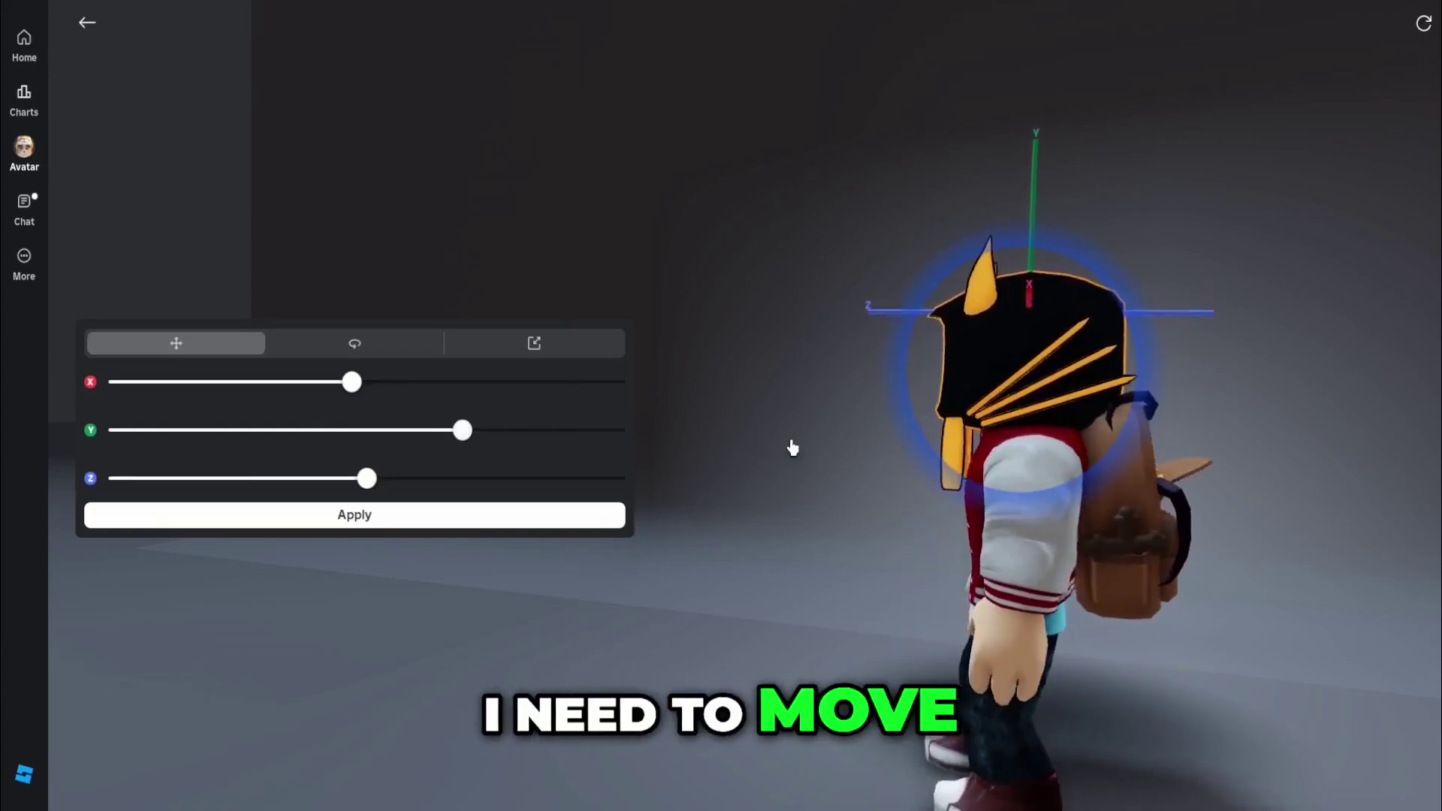
pyautogui.moveTo(372, 483)
pyautogui.mouseDown()
pyautogui.moveTo(390, 483)
pyautogui.moveTo(369, 484)
pyautogui.mouseUp()
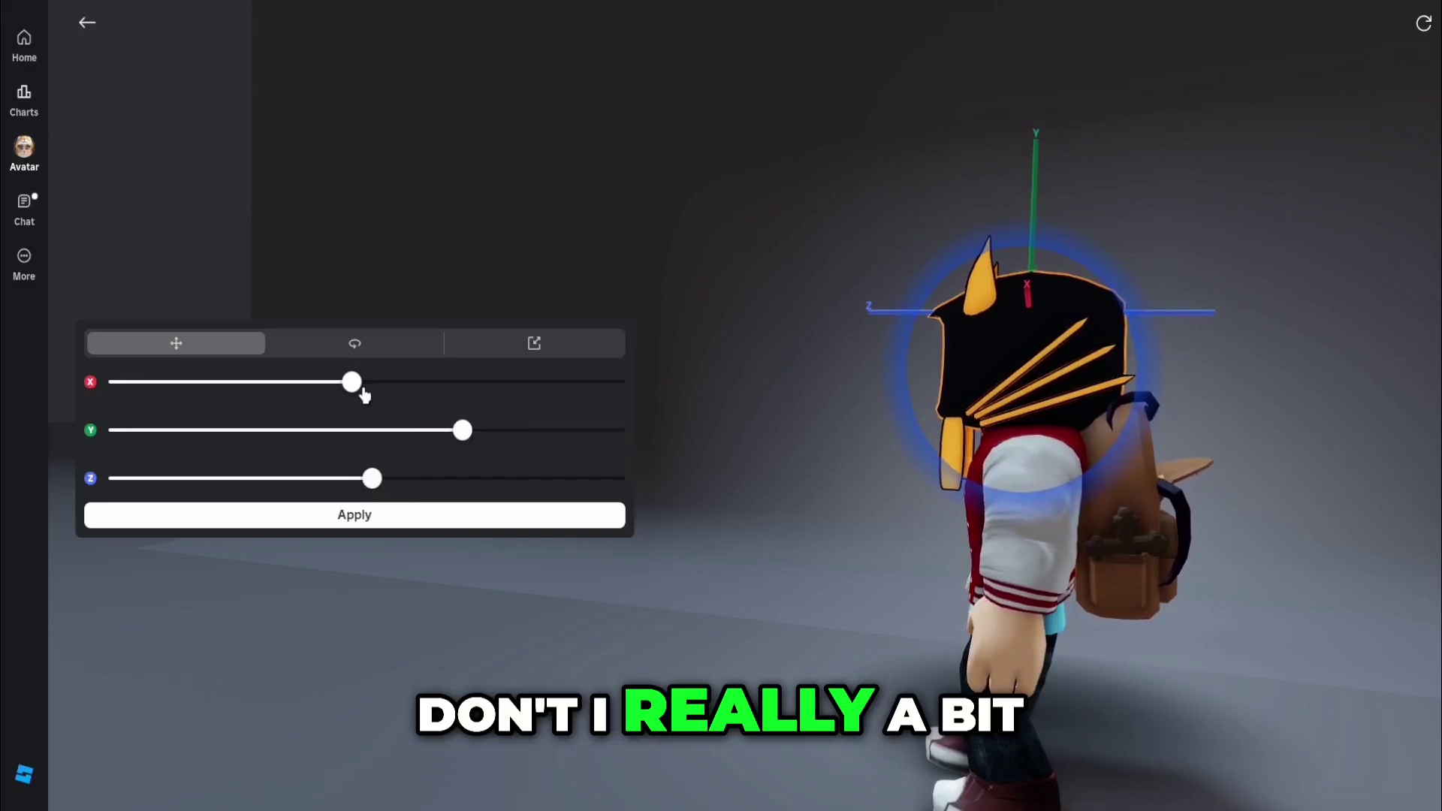
pyautogui.moveTo(463, 430); pyautogui.dragTo(517, 430)
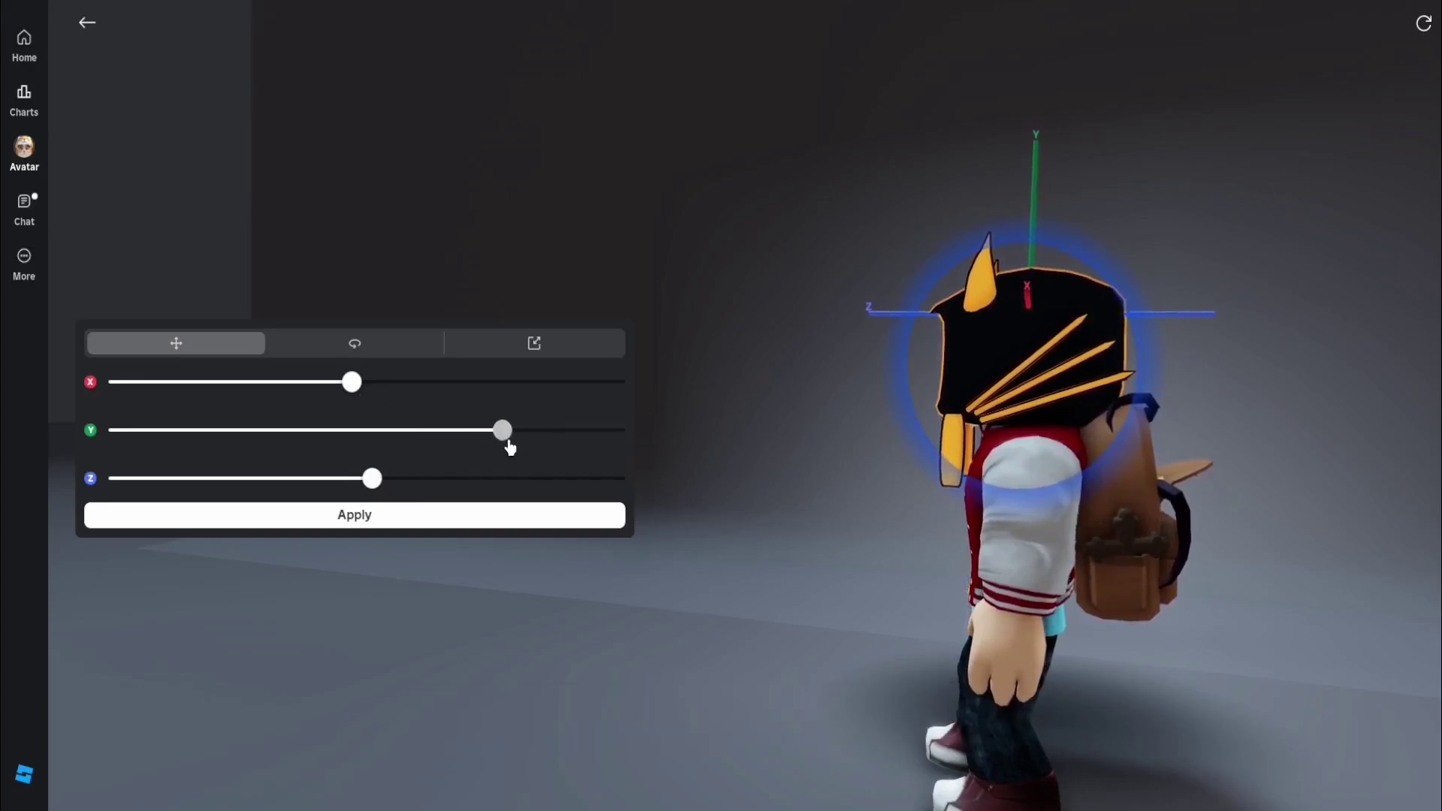
pyautogui.moveTo(796, 492); pyautogui.dragTo(1267, 513)
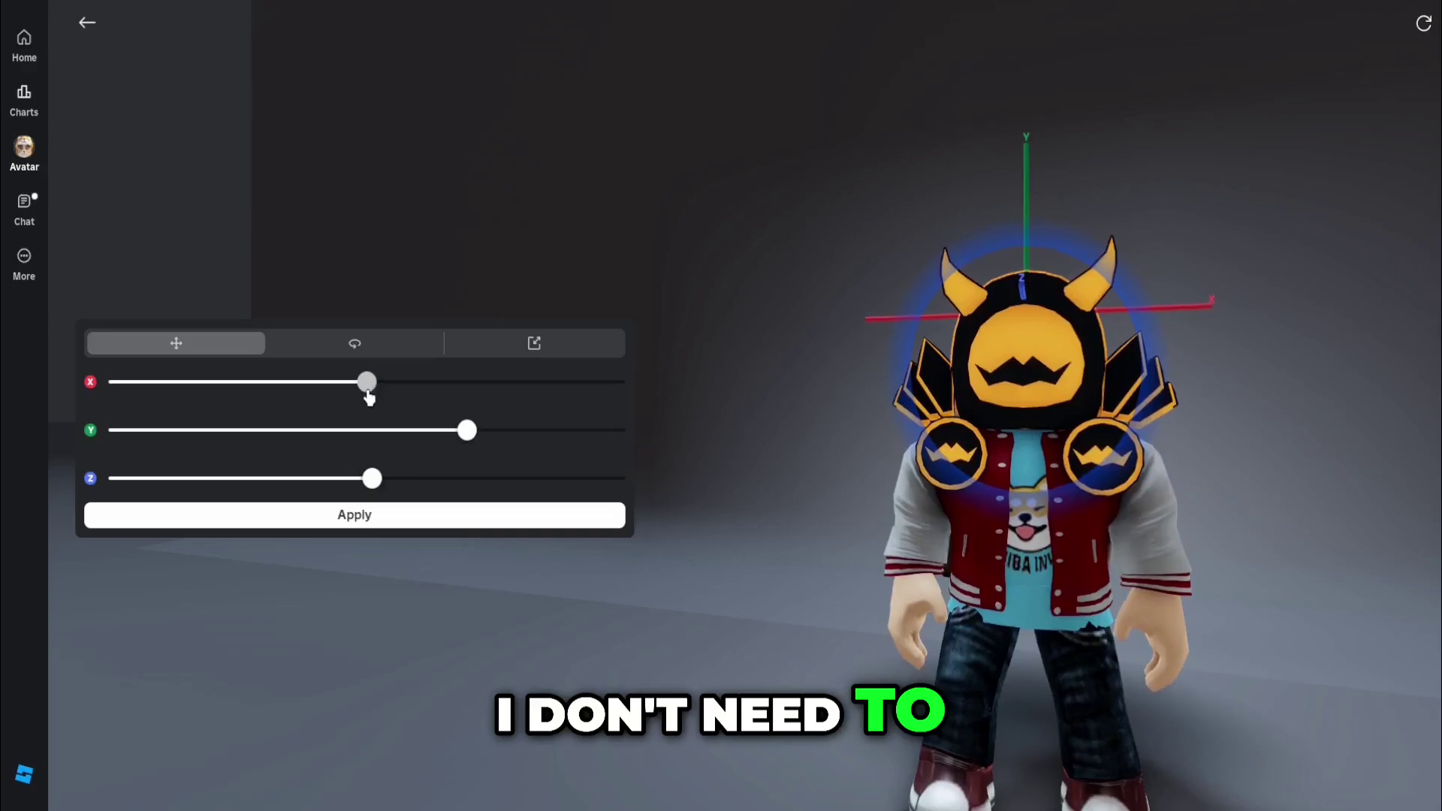
# Check the fit of the enlarged Dominus around the head and apply its size and position adjustments.
pyautogui.moveTo(838, 406); pyautogui.dragTo(1232, 451)
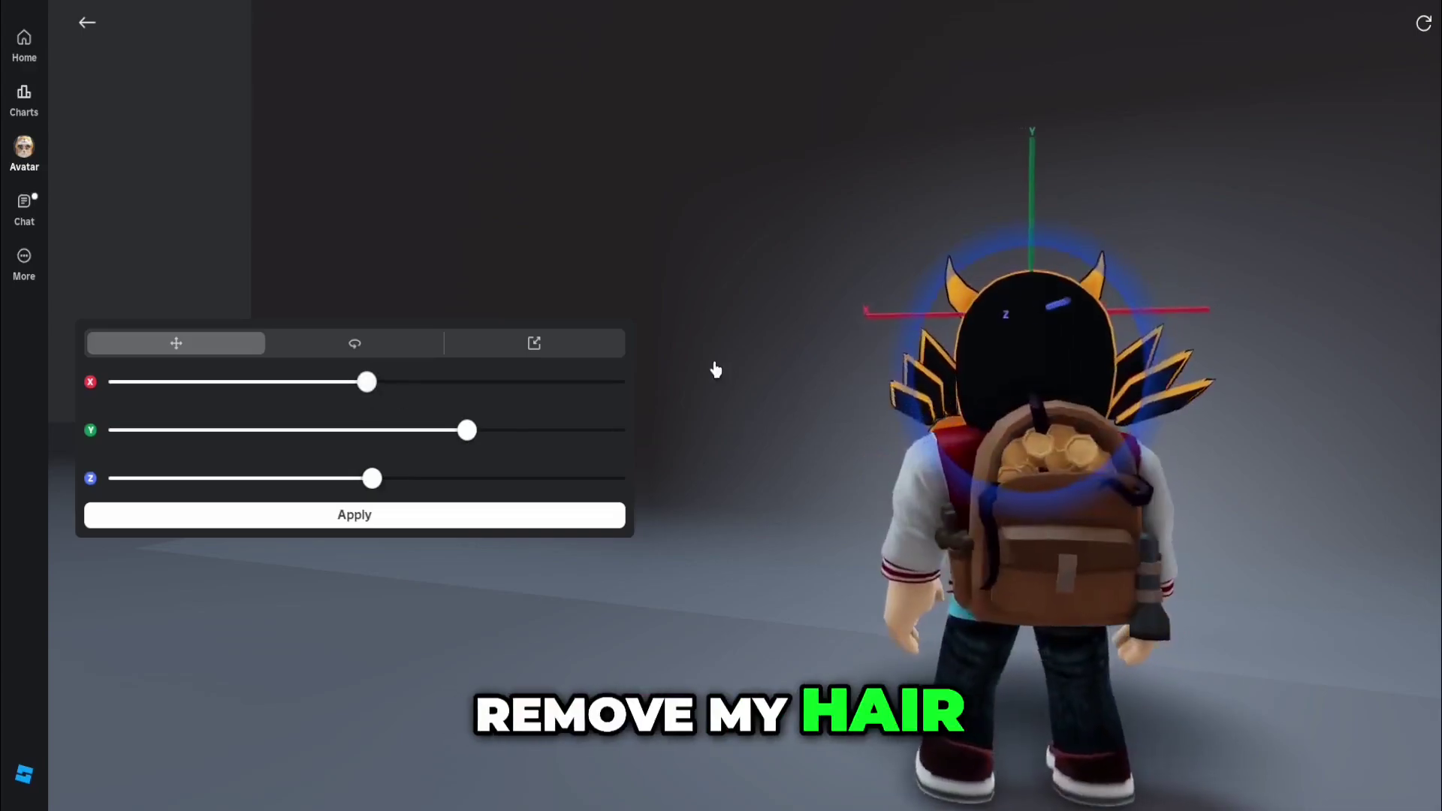
pyautogui.moveTo(714, 370)
pyautogui.mouseDown()
pyautogui.moveTo(1054, 404)
pyautogui.moveTo(695, 357)
pyautogui.mouseUp()
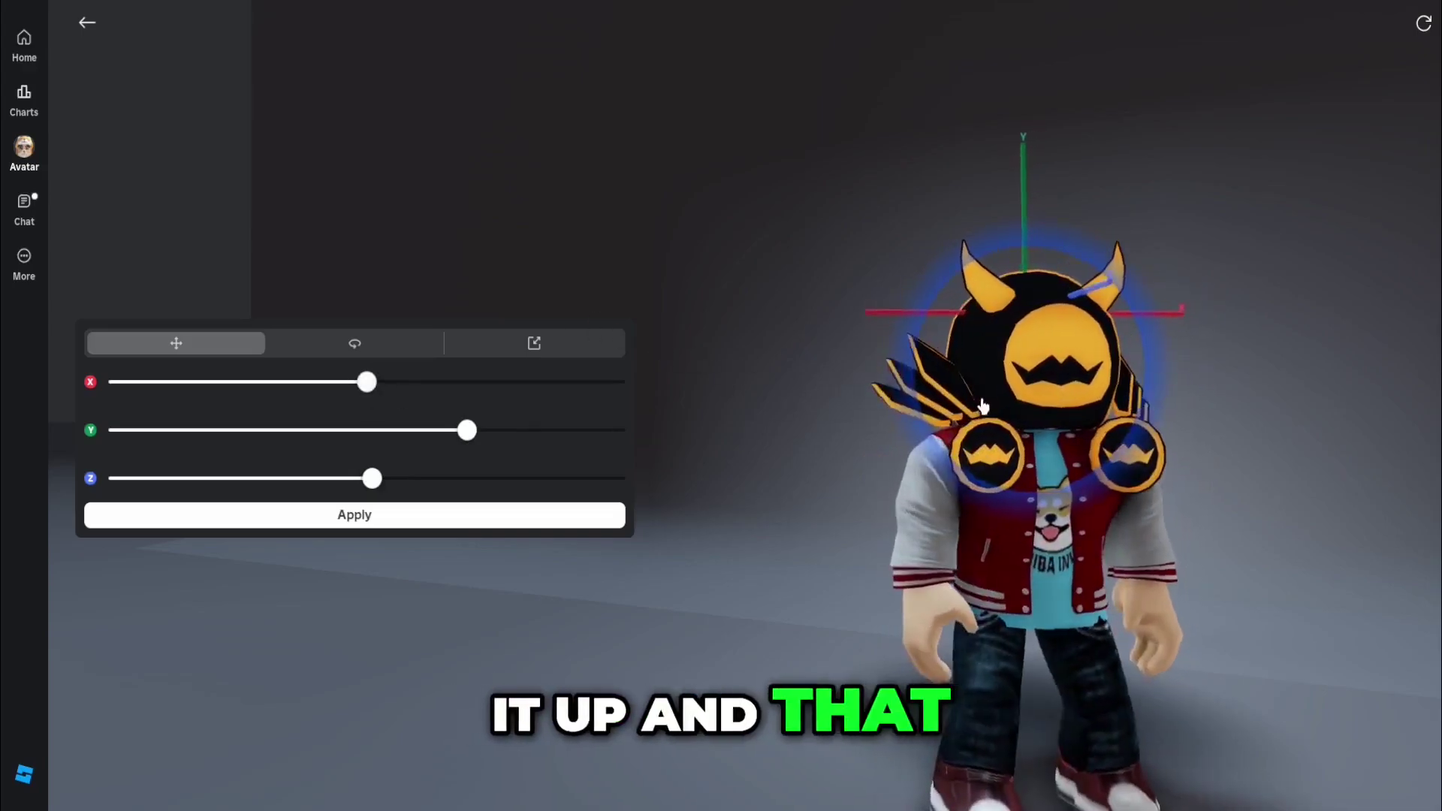
pyautogui.moveTo(736, 428); pyautogui.dragTo(1111, 417)
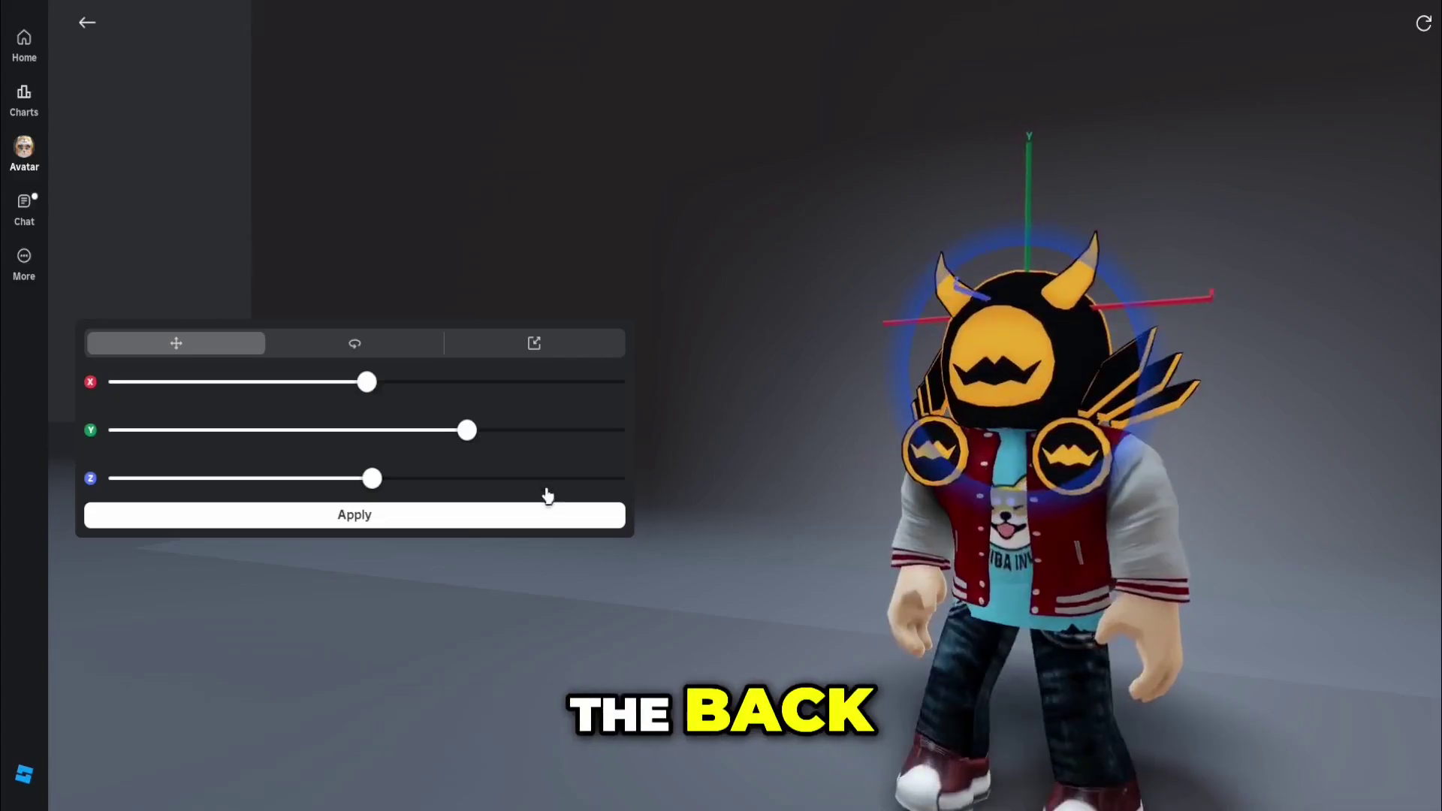
pyautogui.click(516, 520)
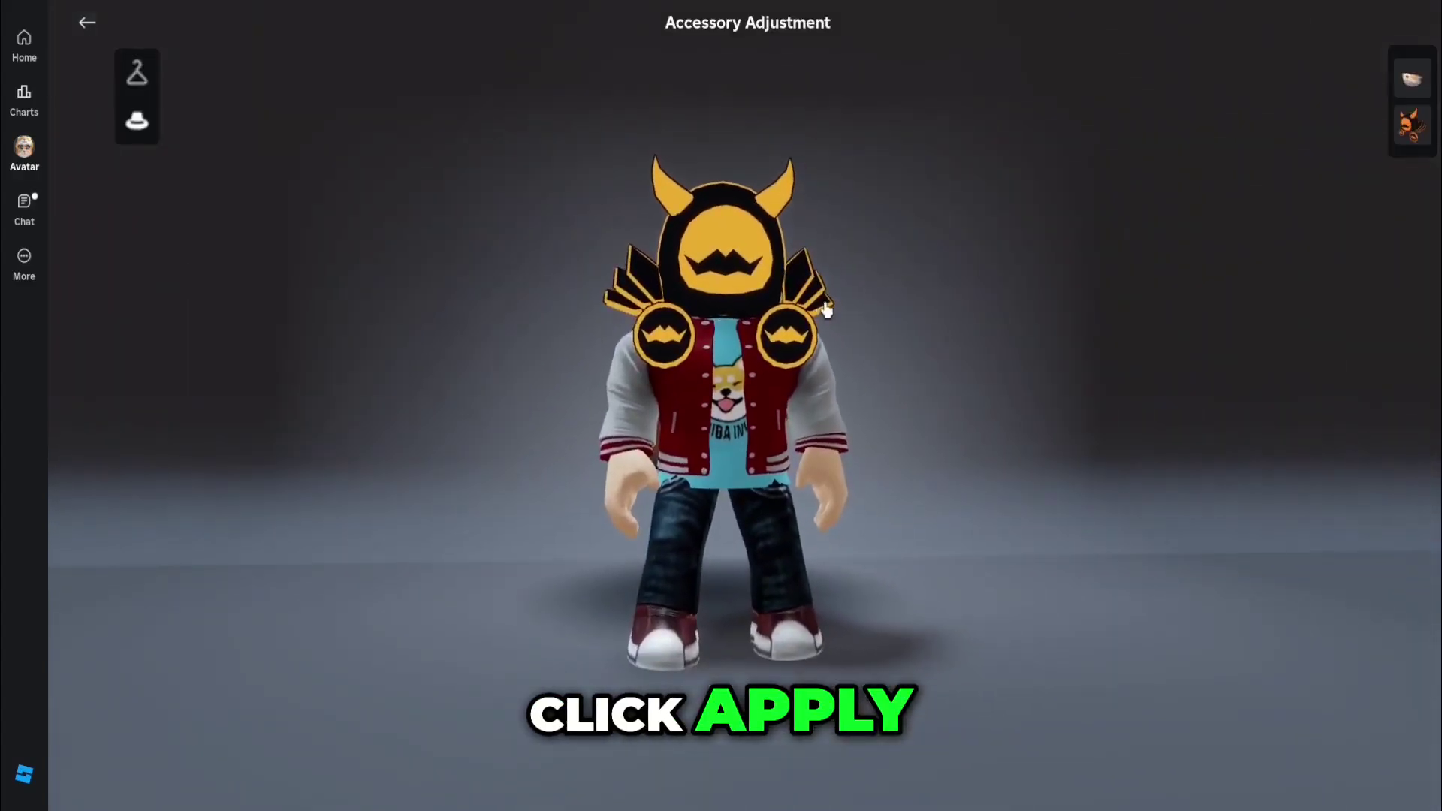
pyautogui.moveTo(826, 310); pyautogui.dragTo(740, 329)
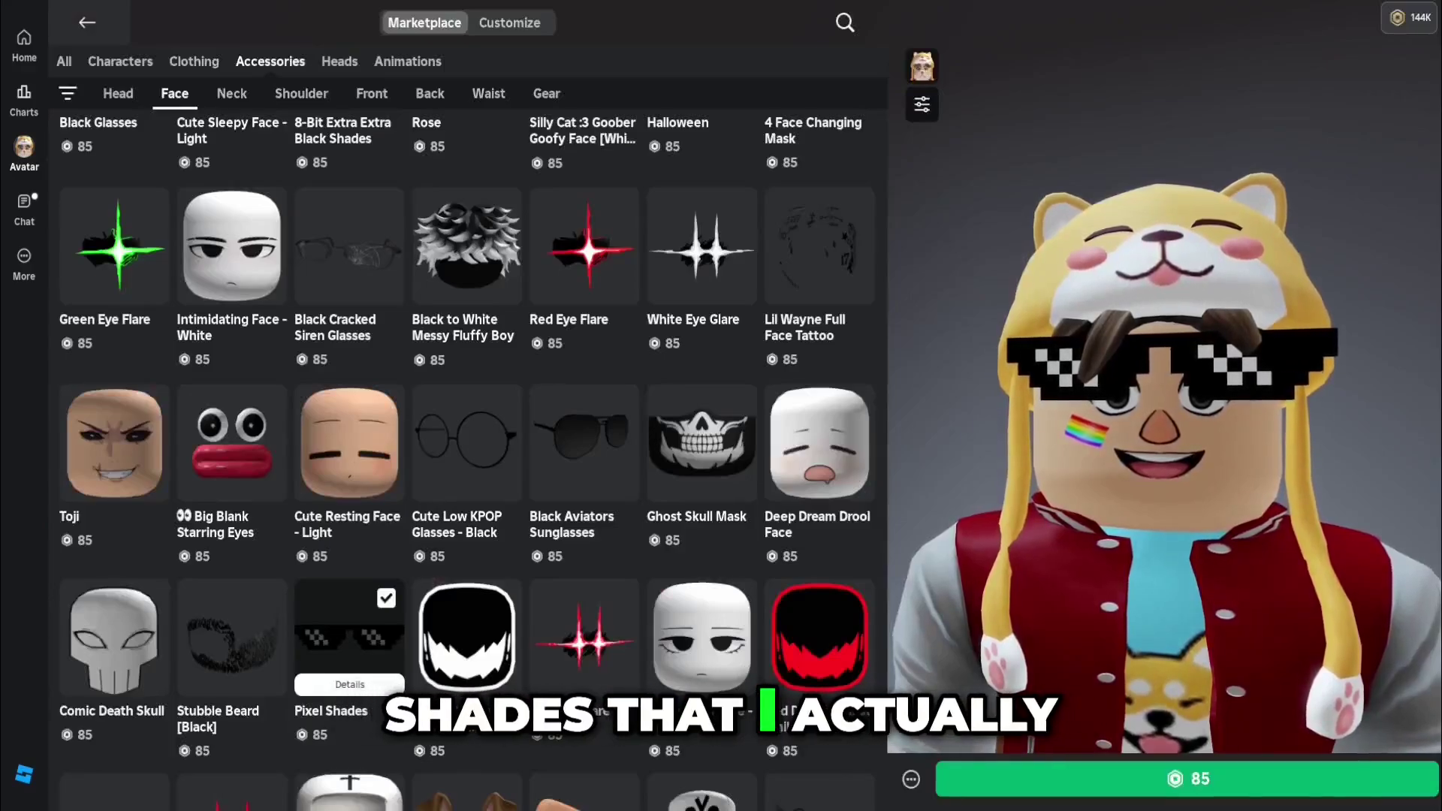
# Open the accessory adjustment for the black pixel sunglasses on the avatar's face.
pyautogui.click(921, 105)
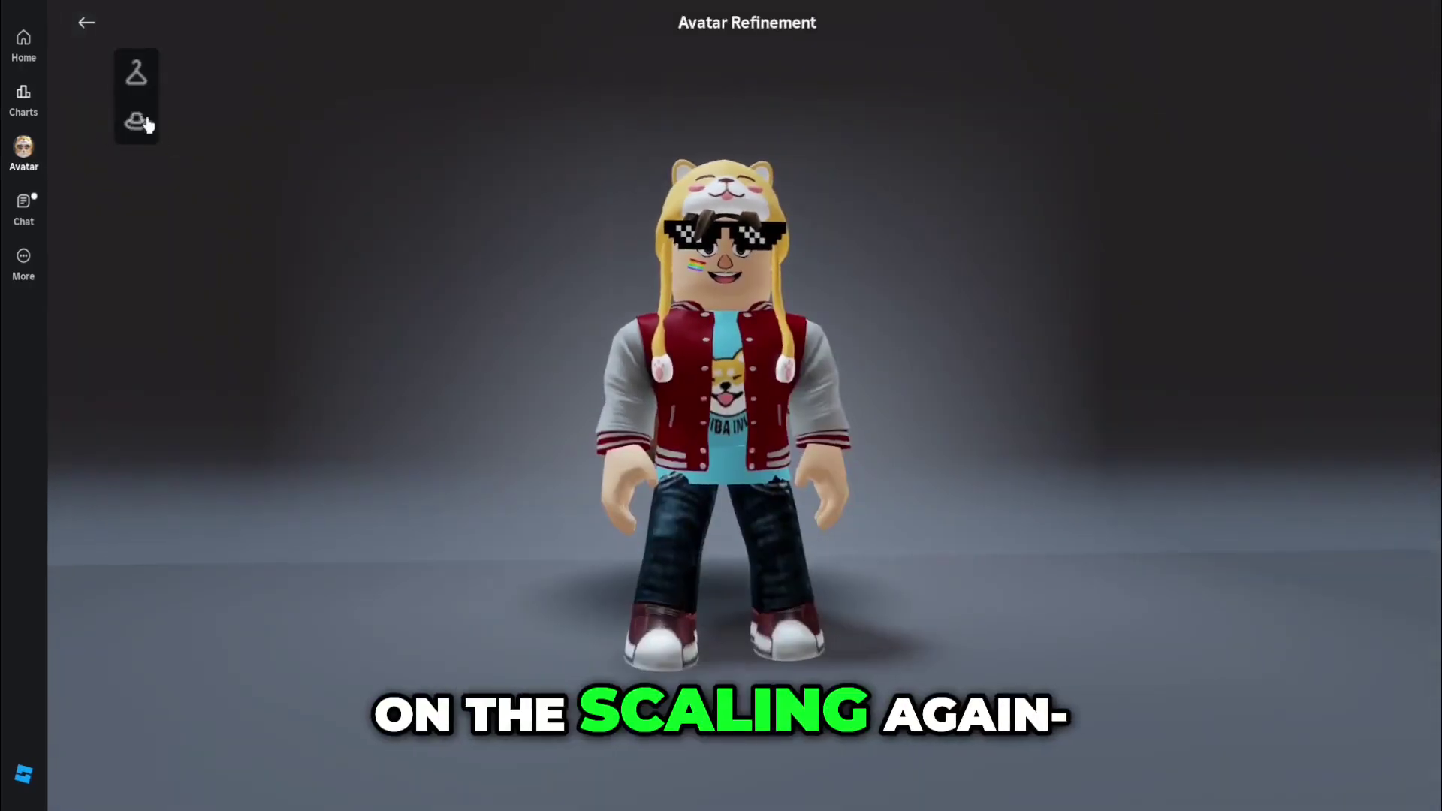
pyautogui.click(148, 125)
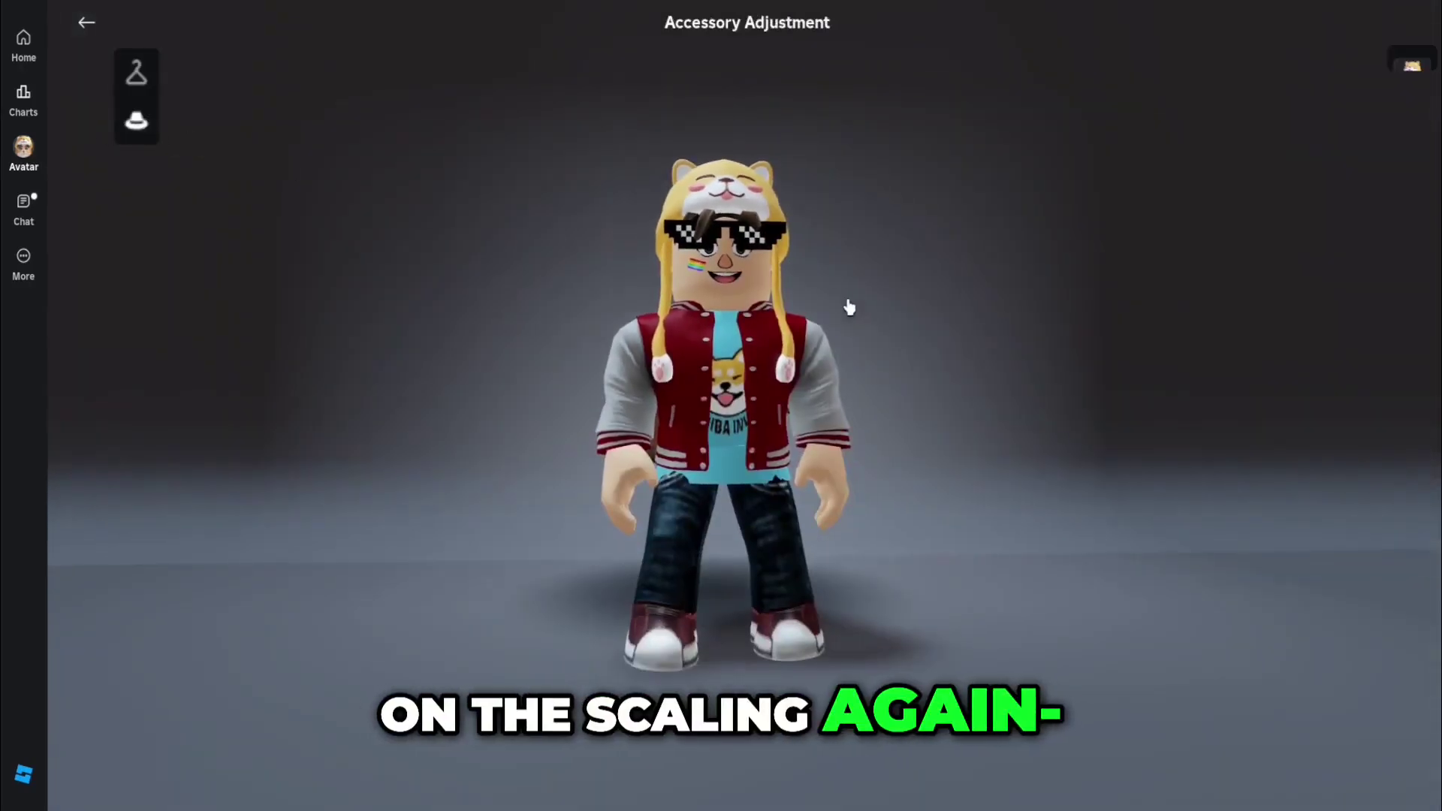
pyautogui.click(1410, 66)
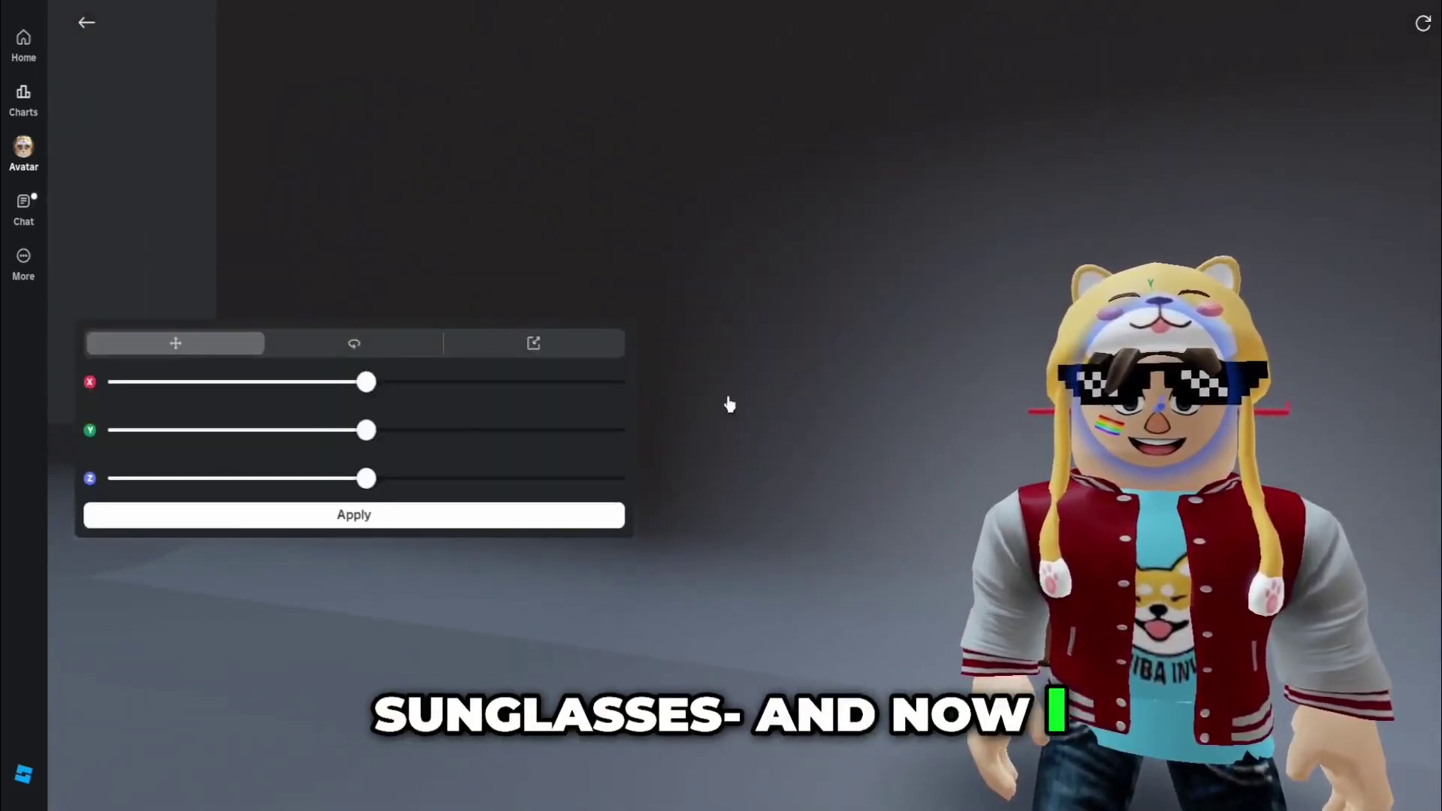
pyautogui.moveTo(1073, 410); pyautogui.dragTo(967, 449)
pyautogui.scroll(3, 1030, 444)
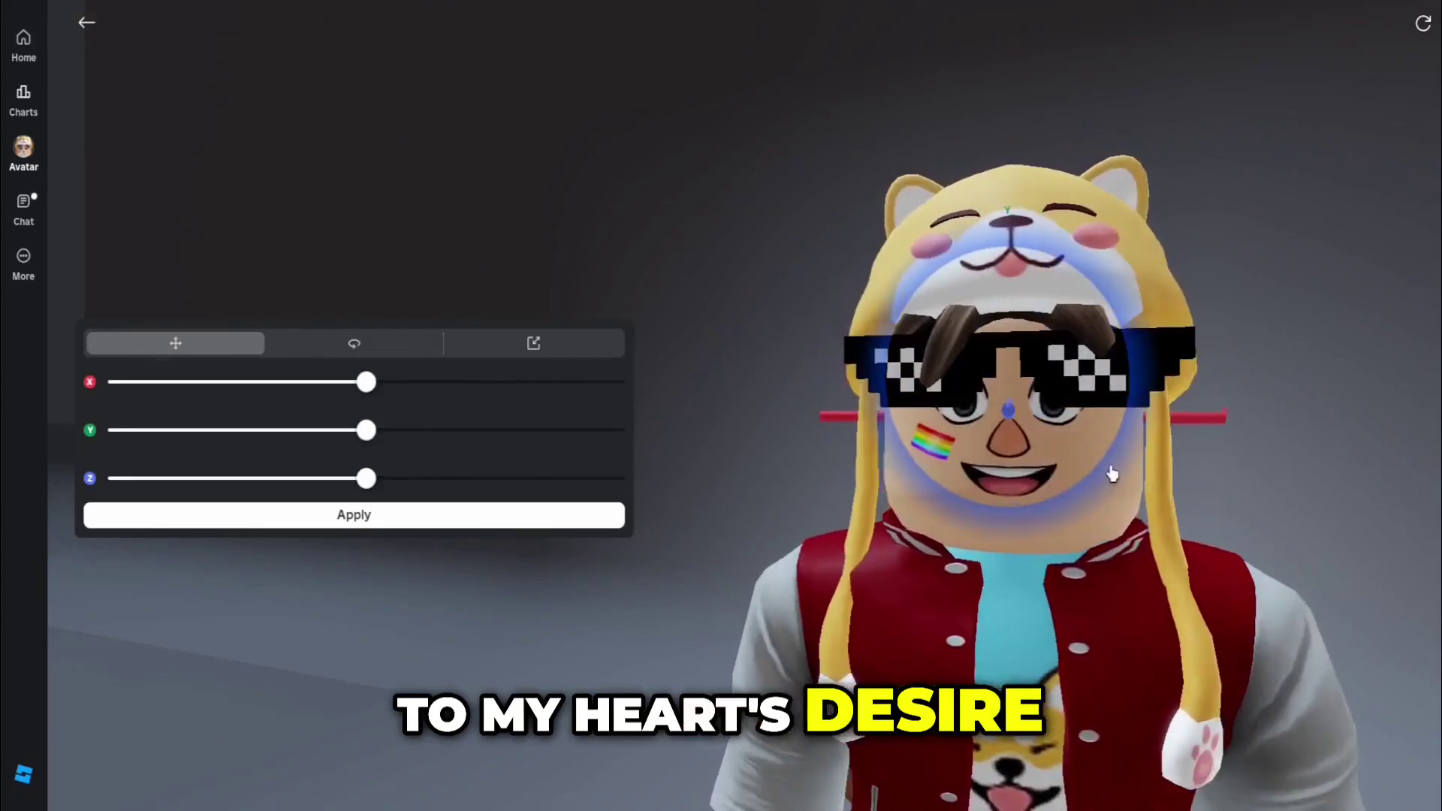
# Shrink the pixel sunglasses slightly and position them lower along Y, centred on X over the avatar's eyes.
pyautogui.click(541, 344)
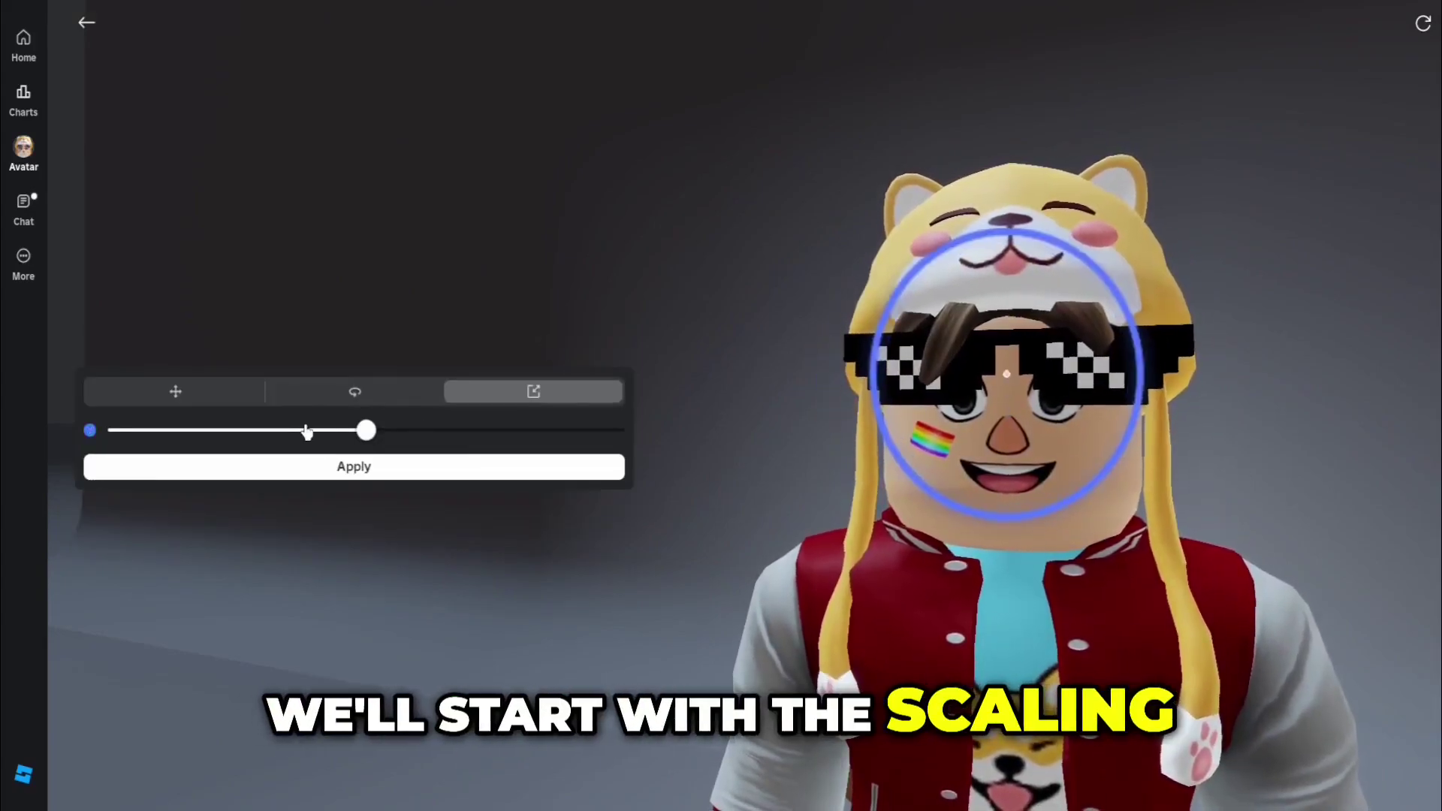
pyautogui.click(166, 400)
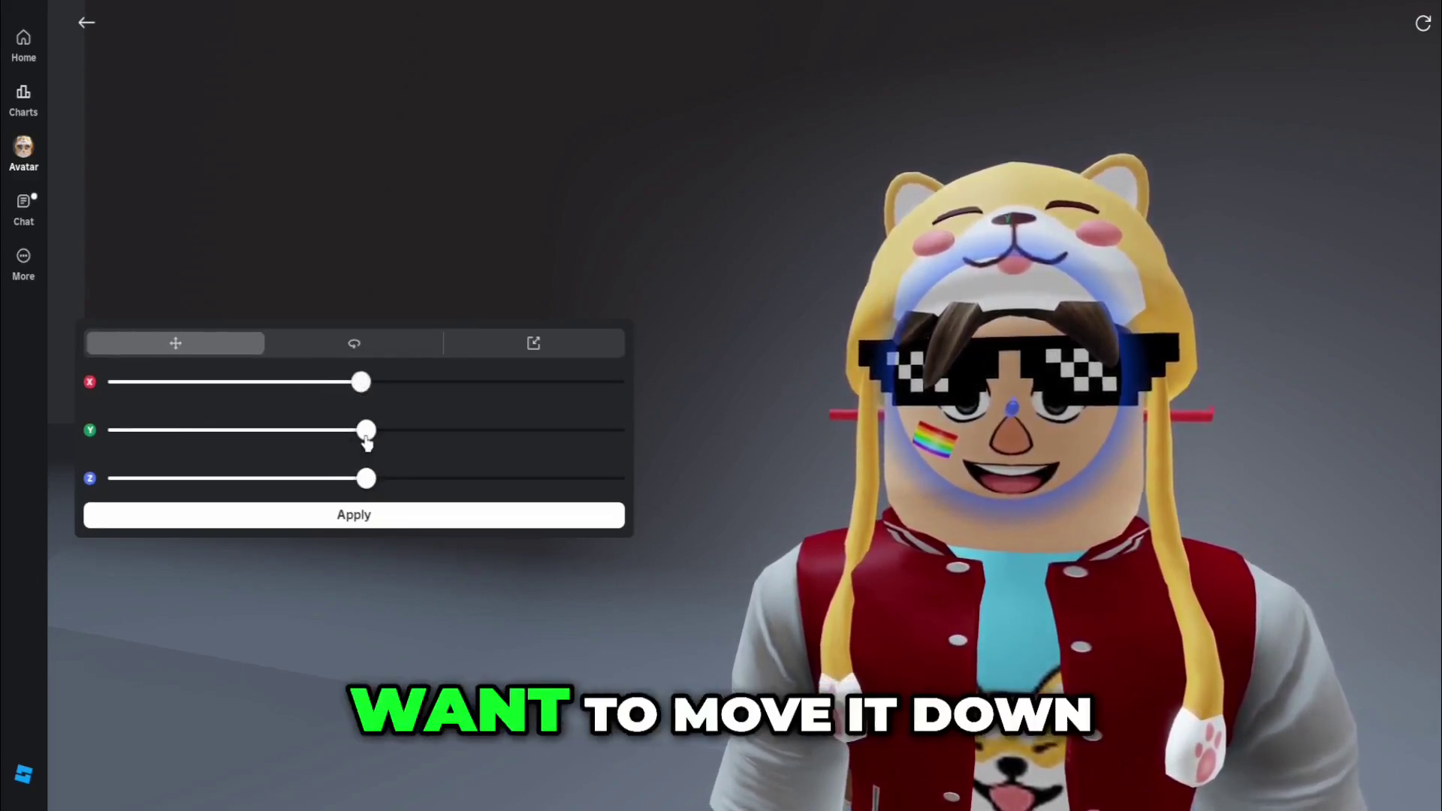
pyautogui.moveTo(365, 433); pyautogui.dragTo(245, 442)
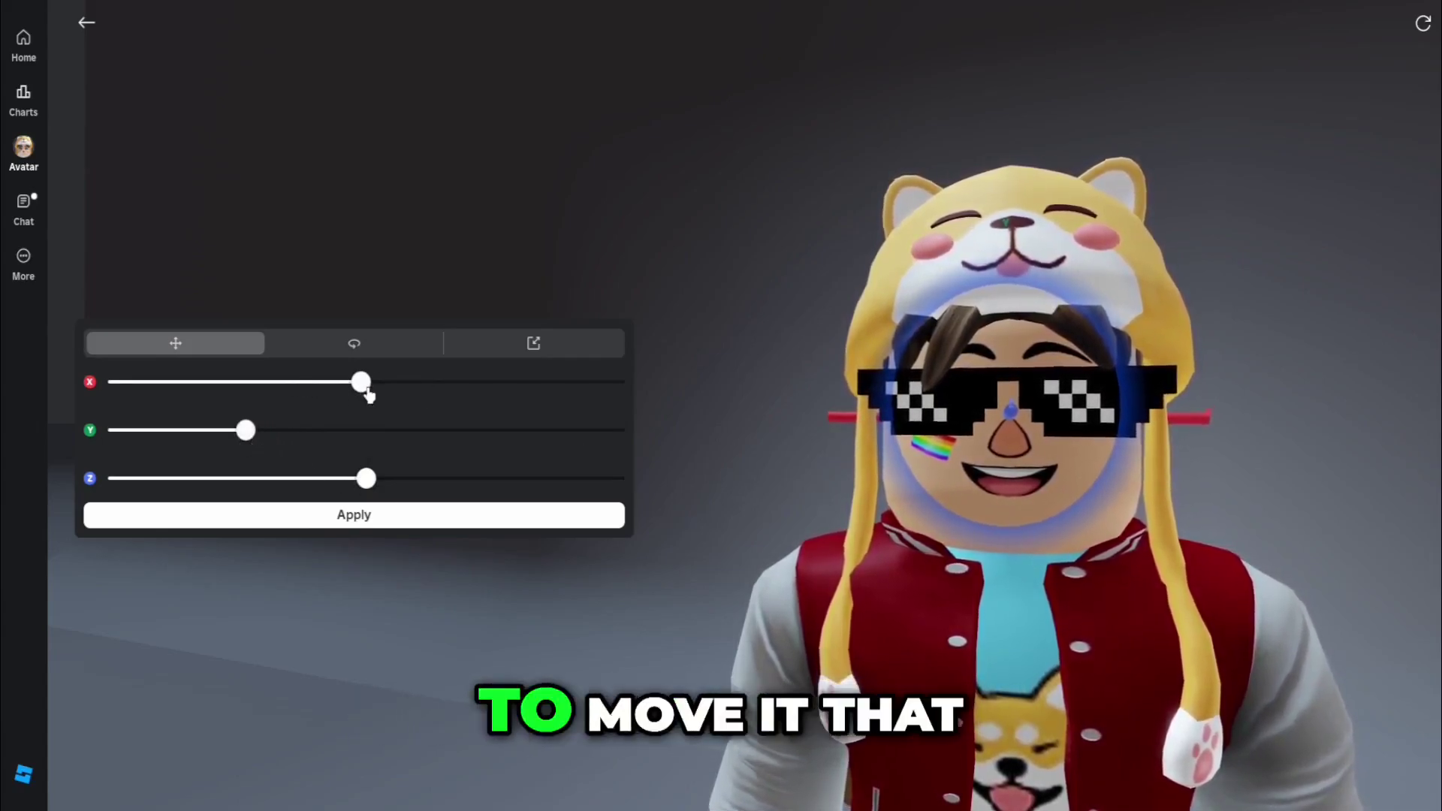
pyautogui.moveTo(368, 398); pyautogui.dragTo(368, 393)
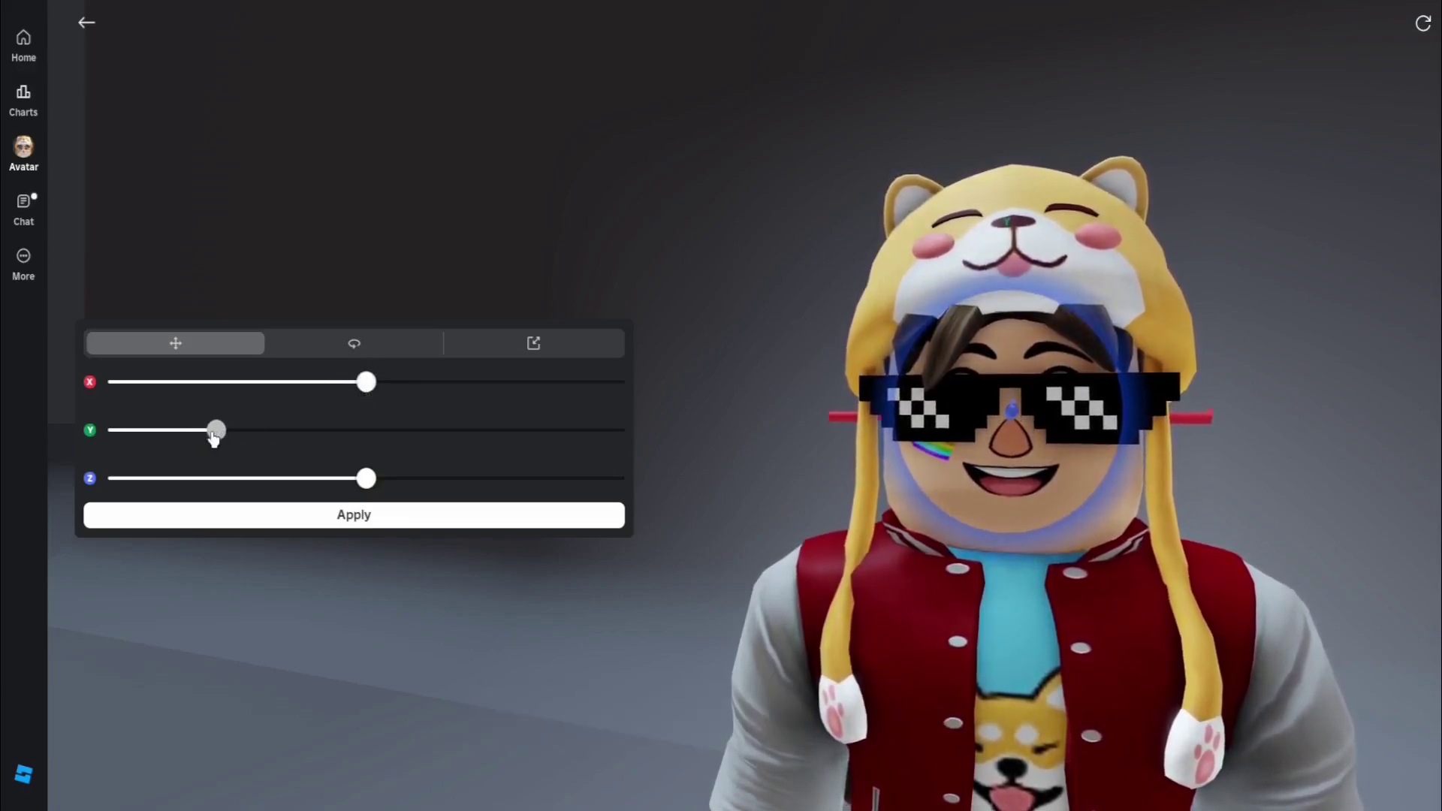
pyautogui.moveTo(242, 439); pyautogui.dragTo(252, 439)
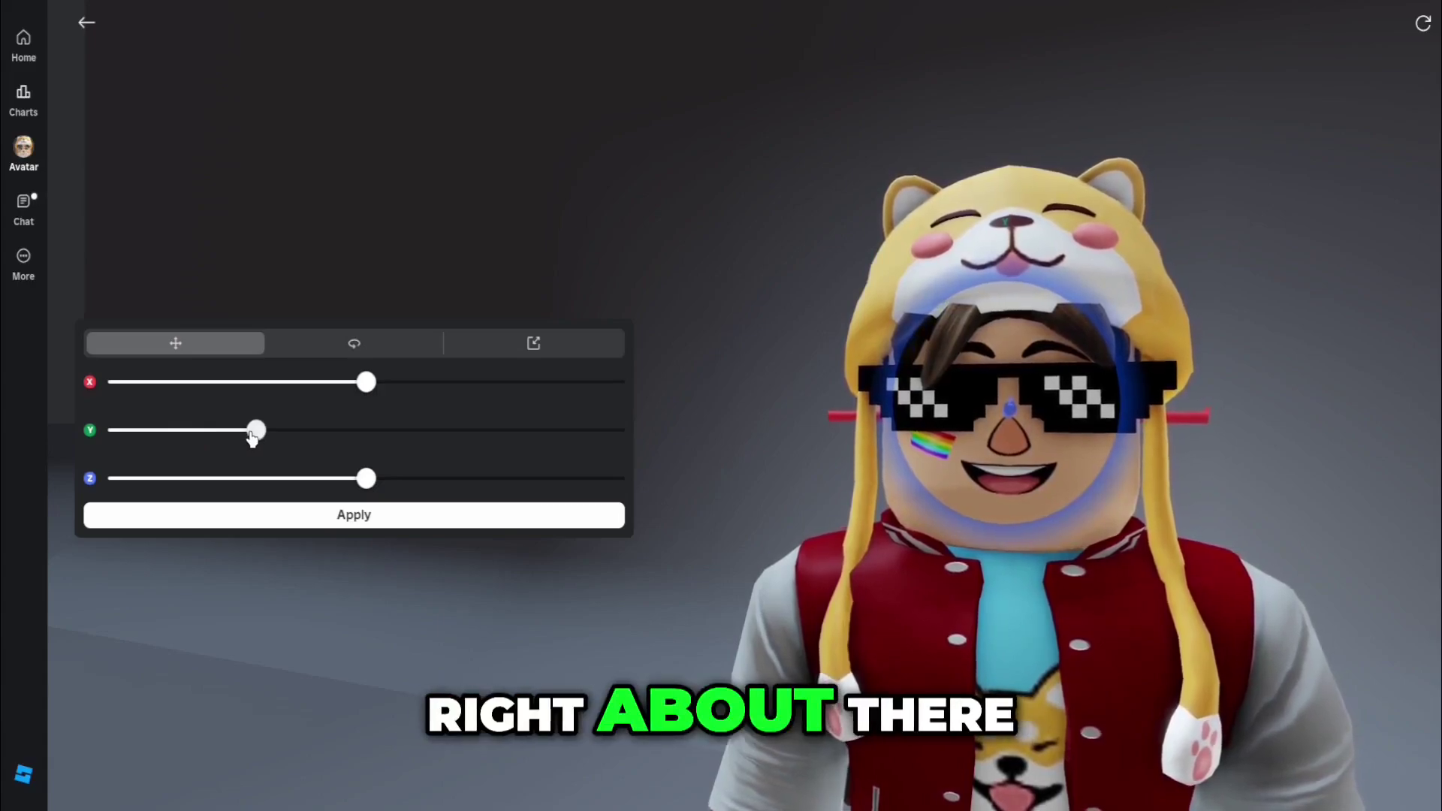
# Reduce the scale of the pixel sunglasses a little further.
pyautogui.click(540, 347)
pyautogui.moveTo(271, 438); pyautogui.dragTo(247, 441)
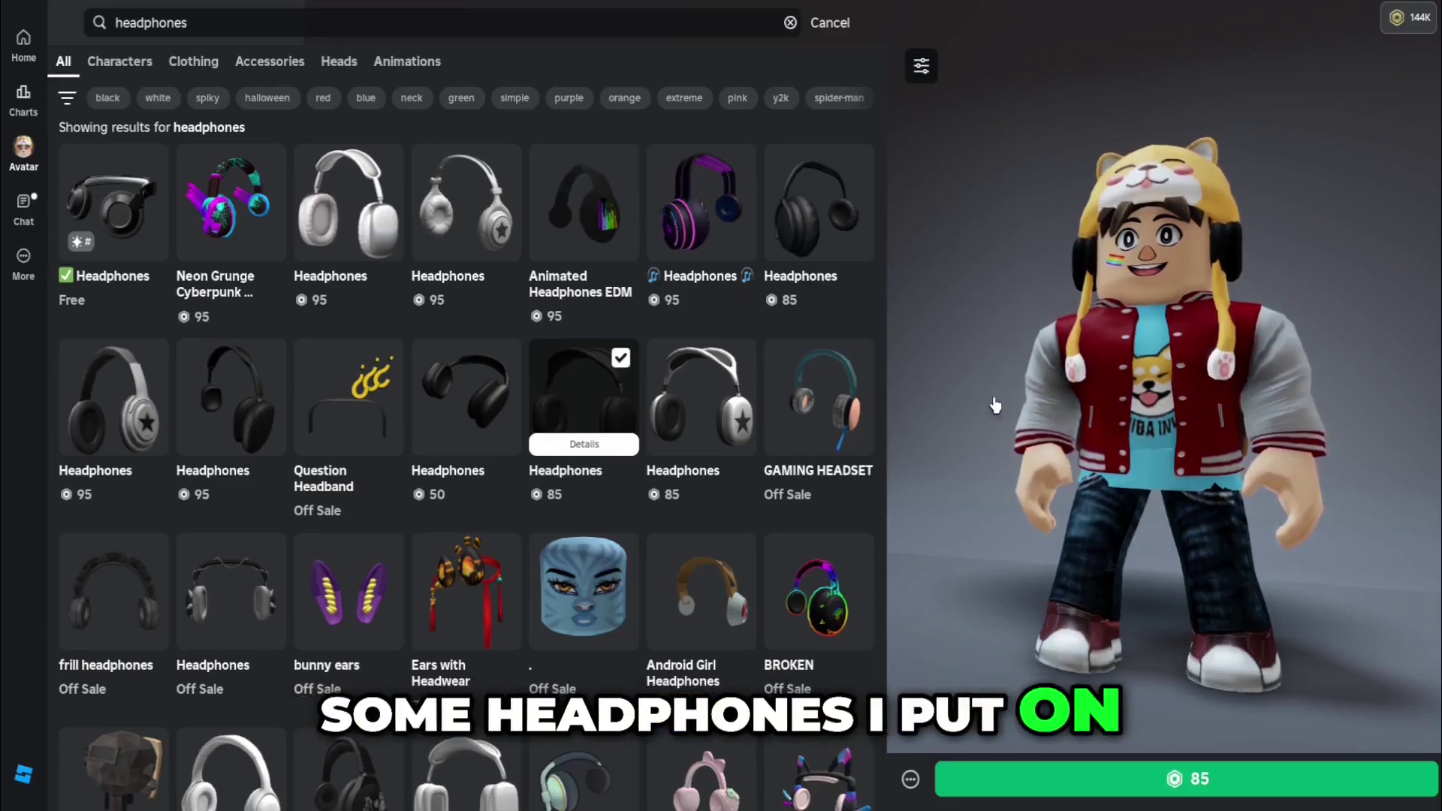
# Open the accessory adjustment for the black headphones worn over the avatar's Shiba hat.
pyautogui.moveTo(1209, 400); pyautogui.dragTo(1337, 264)
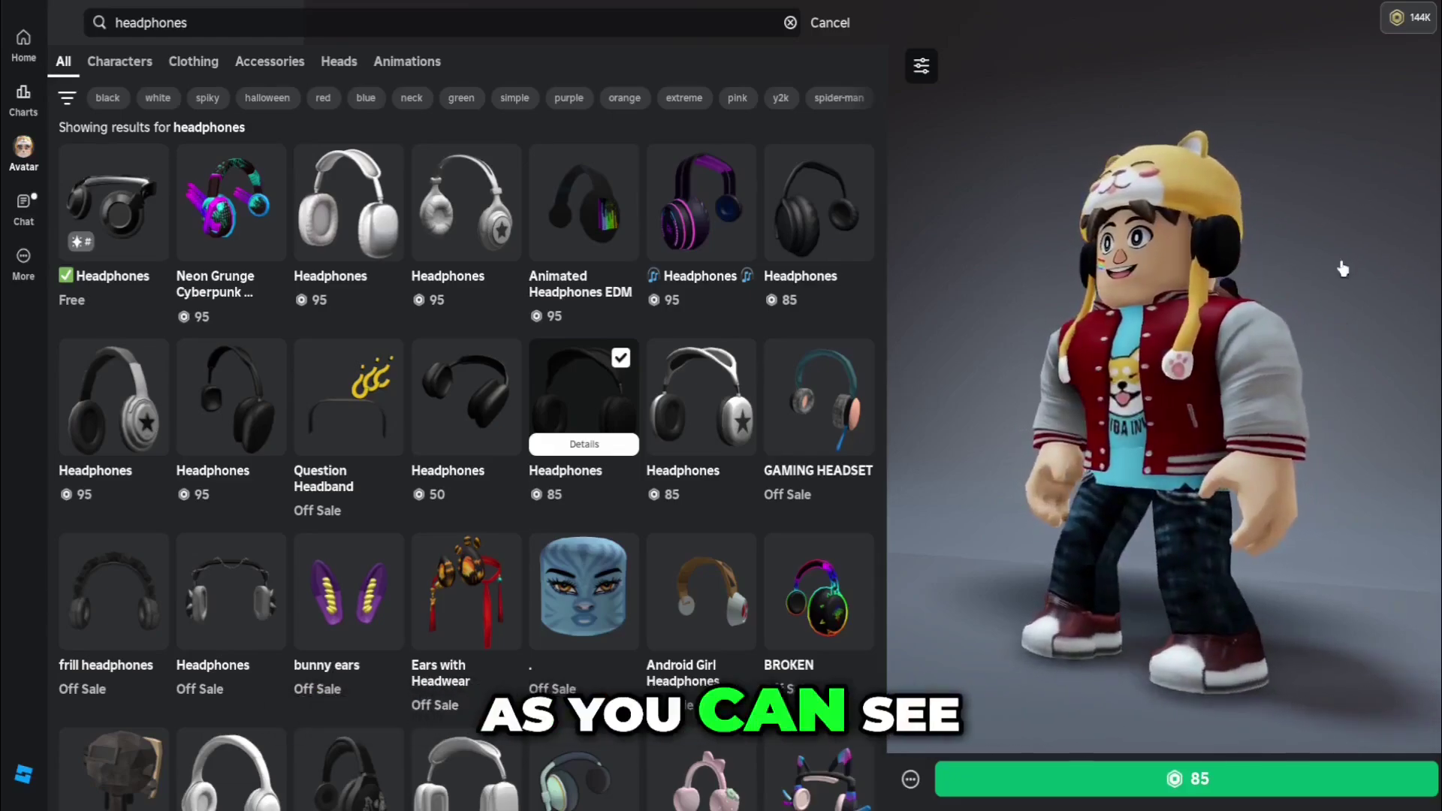
pyautogui.moveTo(1217, 320); pyautogui.dragTo(1315, 330)
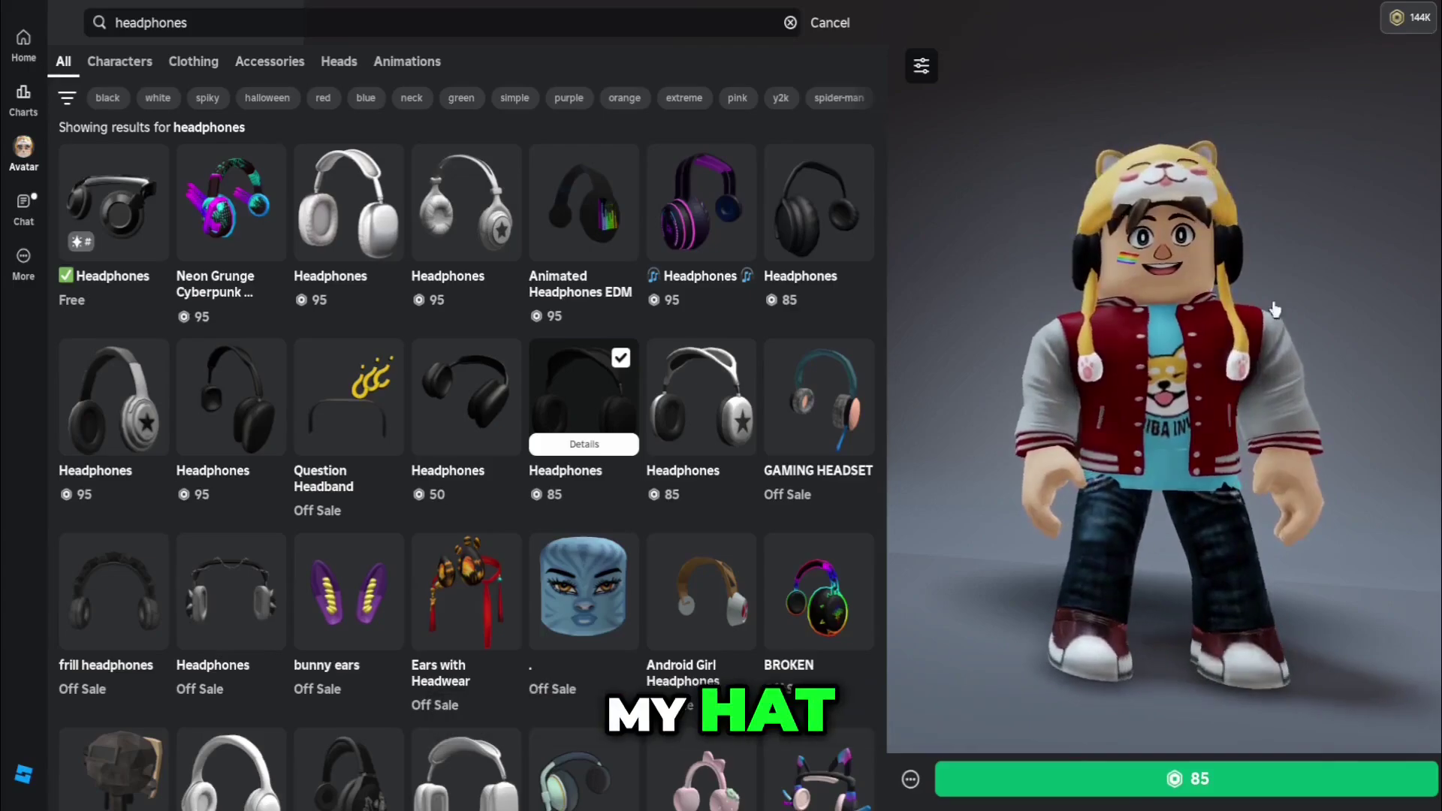
pyautogui.click(930, 73)
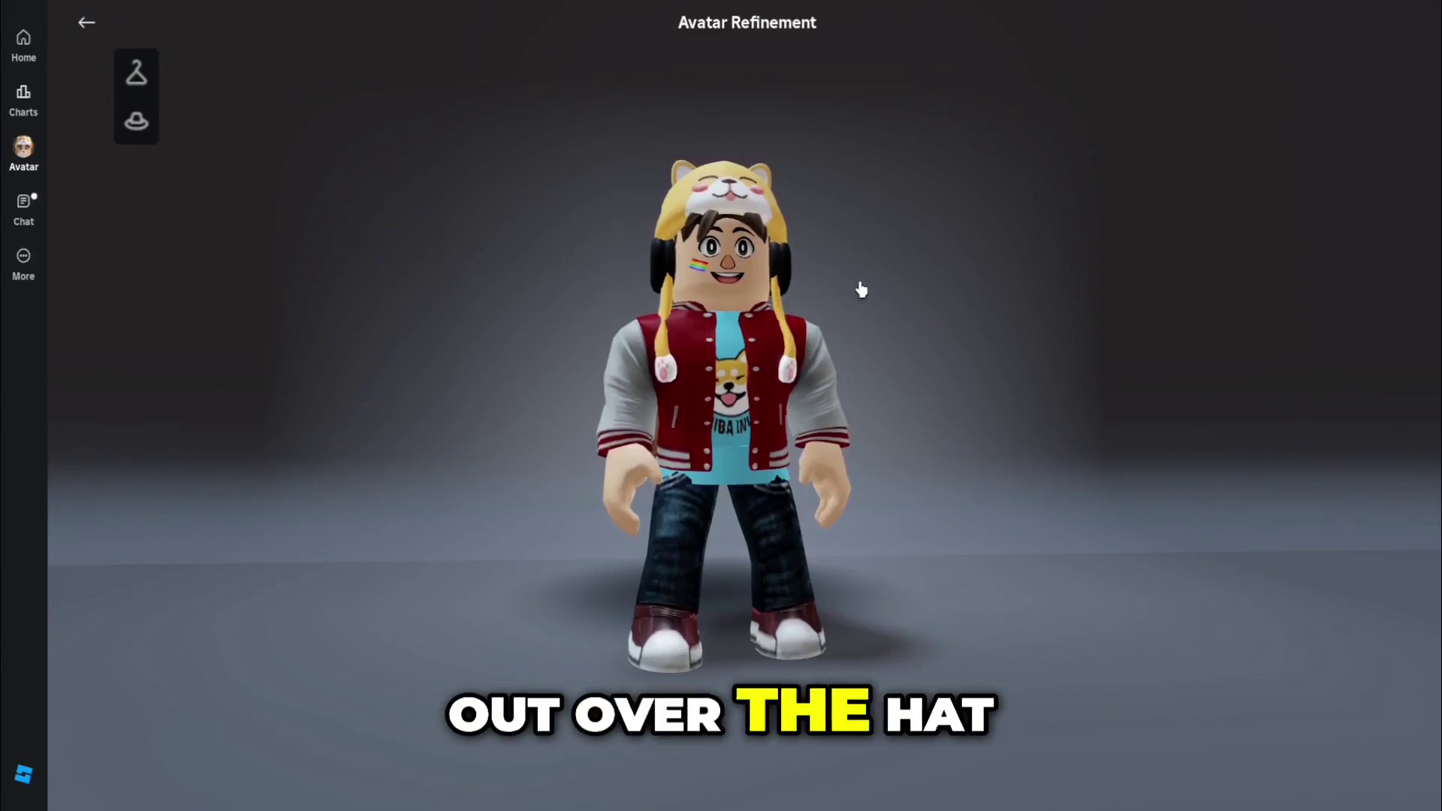
pyautogui.click(136, 121)
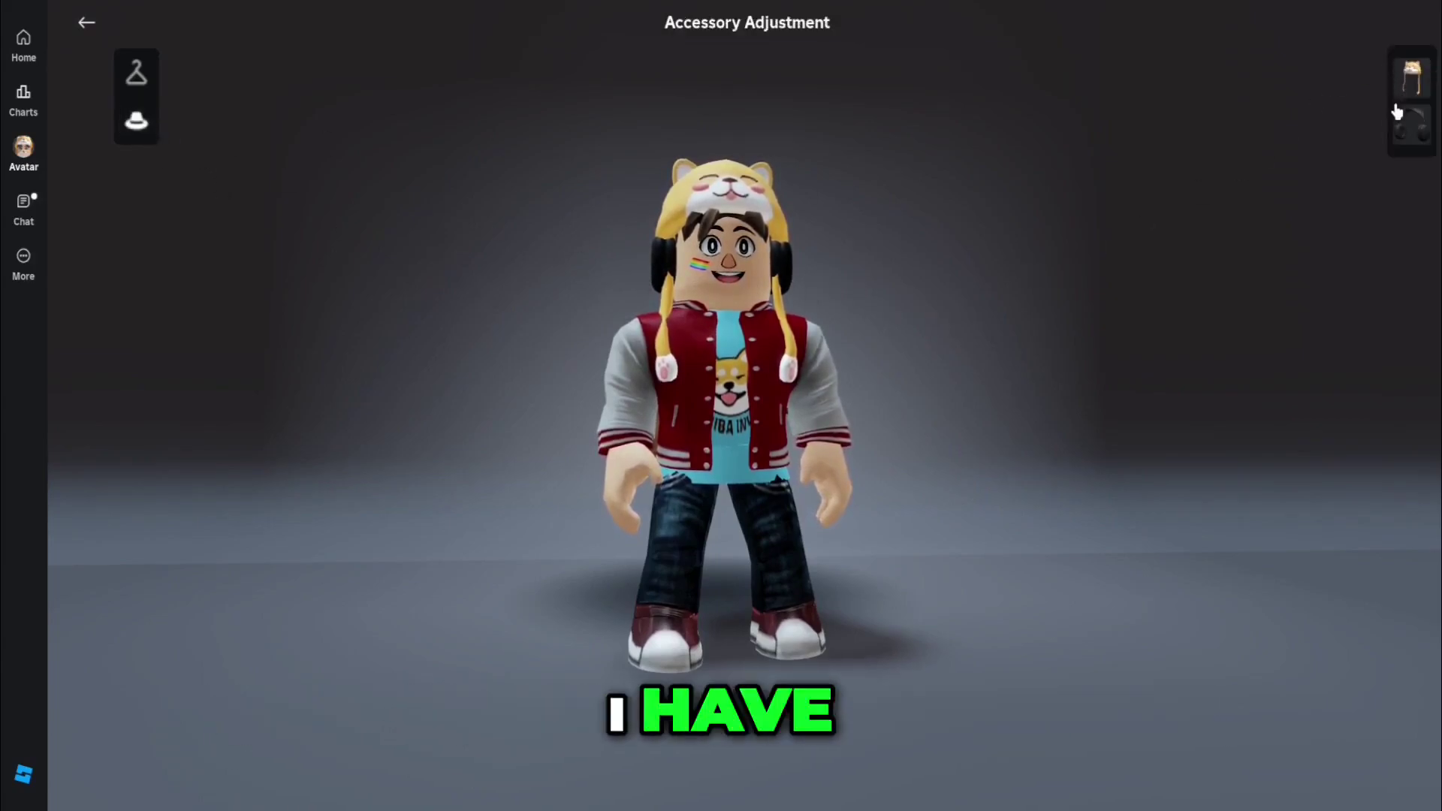
pyautogui.click(812, 271)
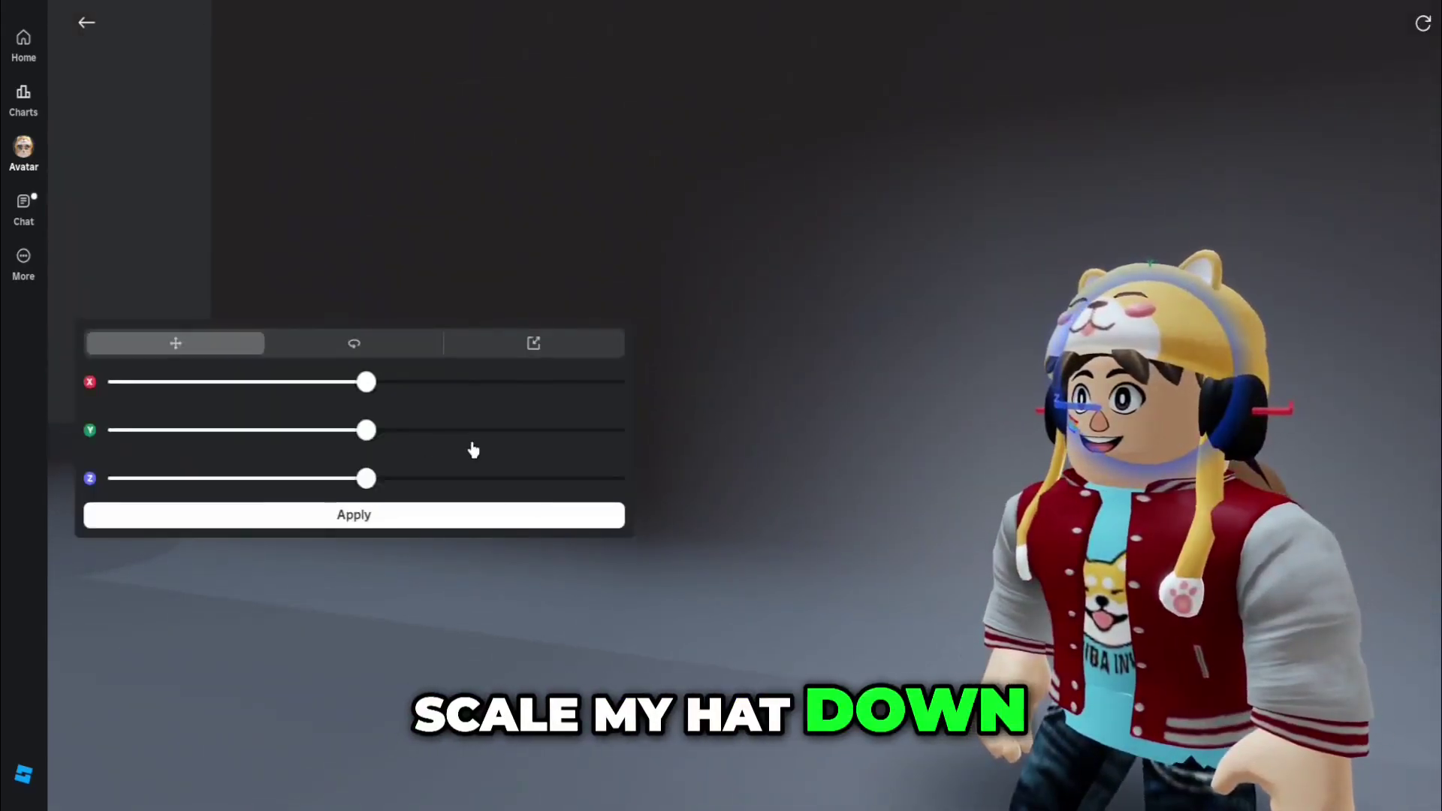
# Enlarge the headphones in stages to near the maximum scale so the headband comes out over the hat, checking the fit from both sides.
pyautogui.click(535, 347)
pyautogui.moveTo(366, 430); pyautogui.dragTo(518, 440)
pyautogui.moveTo(1103, 449); pyautogui.dragTo(1407, 486)
pyautogui.moveTo(931, 463); pyautogui.dragTo(773, 460)
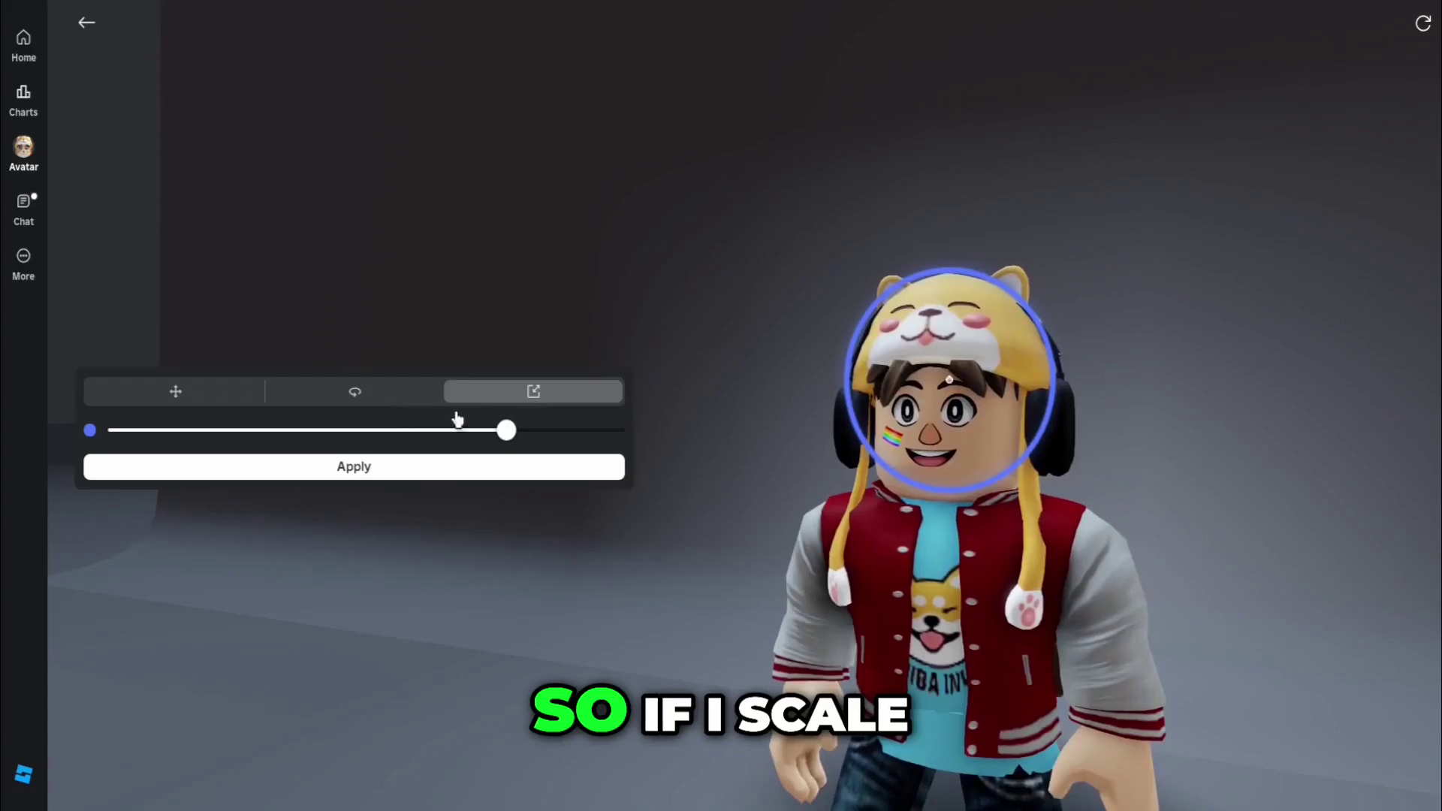
pyautogui.moveTo(506, 431); pyautogui.dragTo(565, 440)
pyautogui.moveTo(1160, 433); pyautogui.dragTo(848, 463)
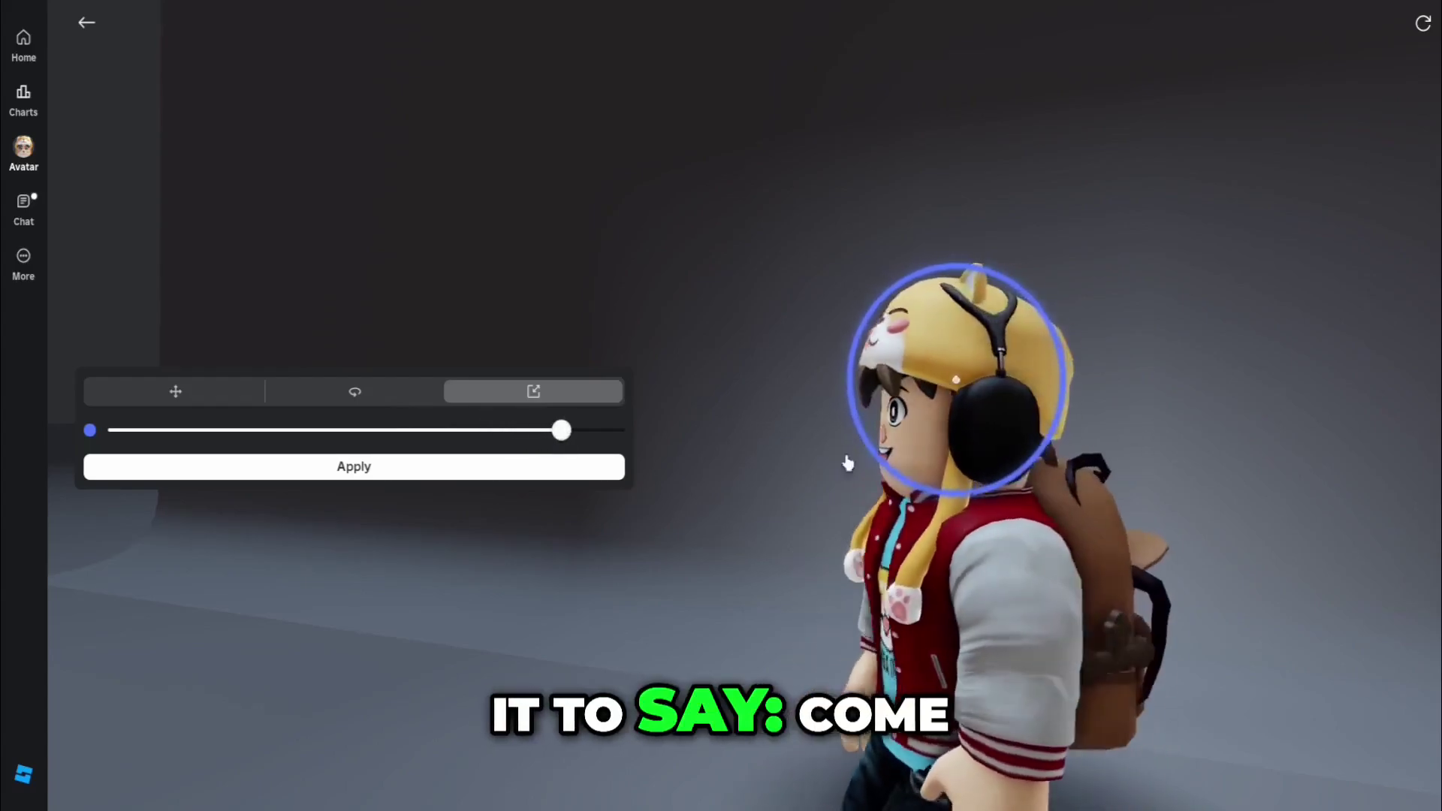
pyautogui.moveTo(565, 418); pyautogui.dragTo(604, 433)
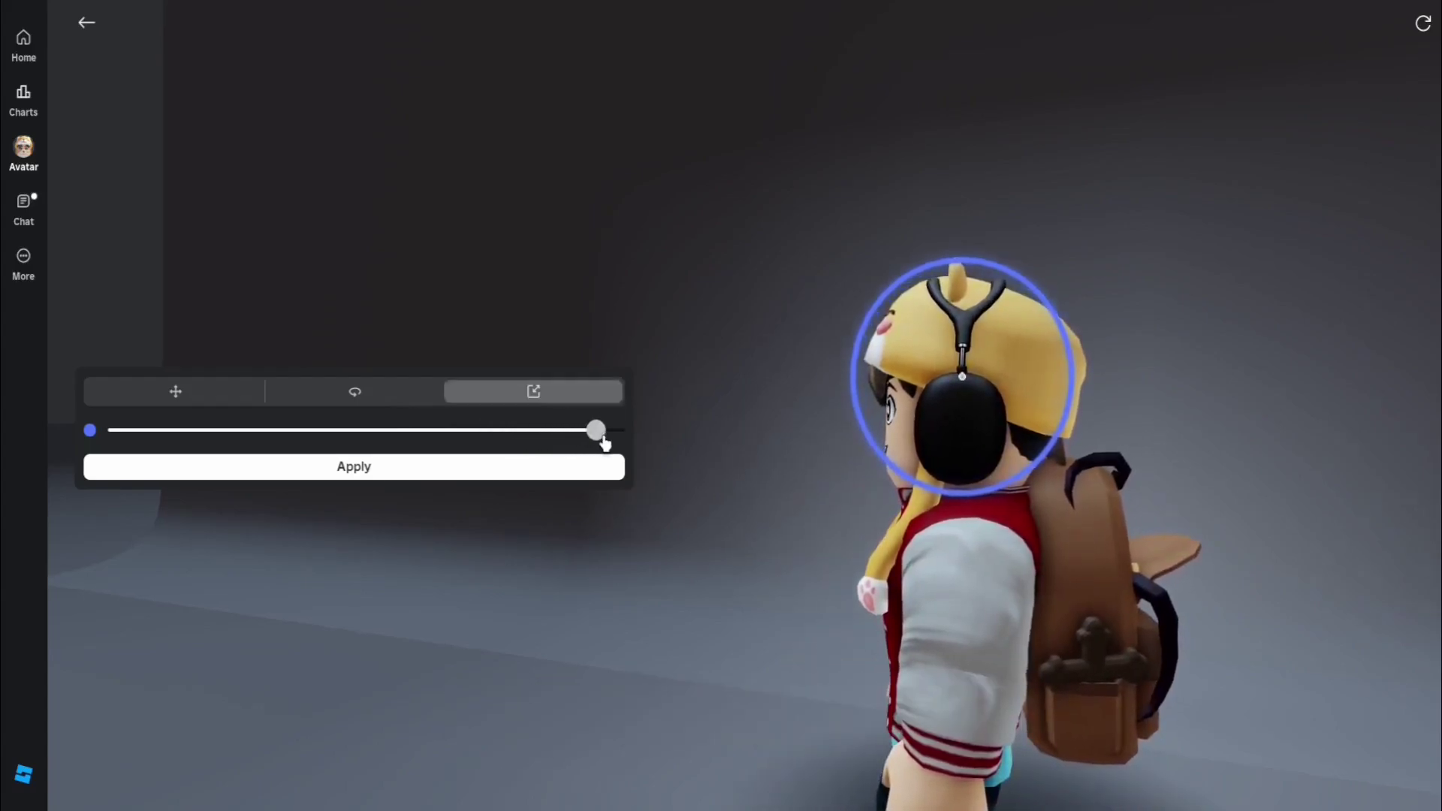
pyautogui.moveTo(1171, 445); pyautogui.dragTo(1050, 411)
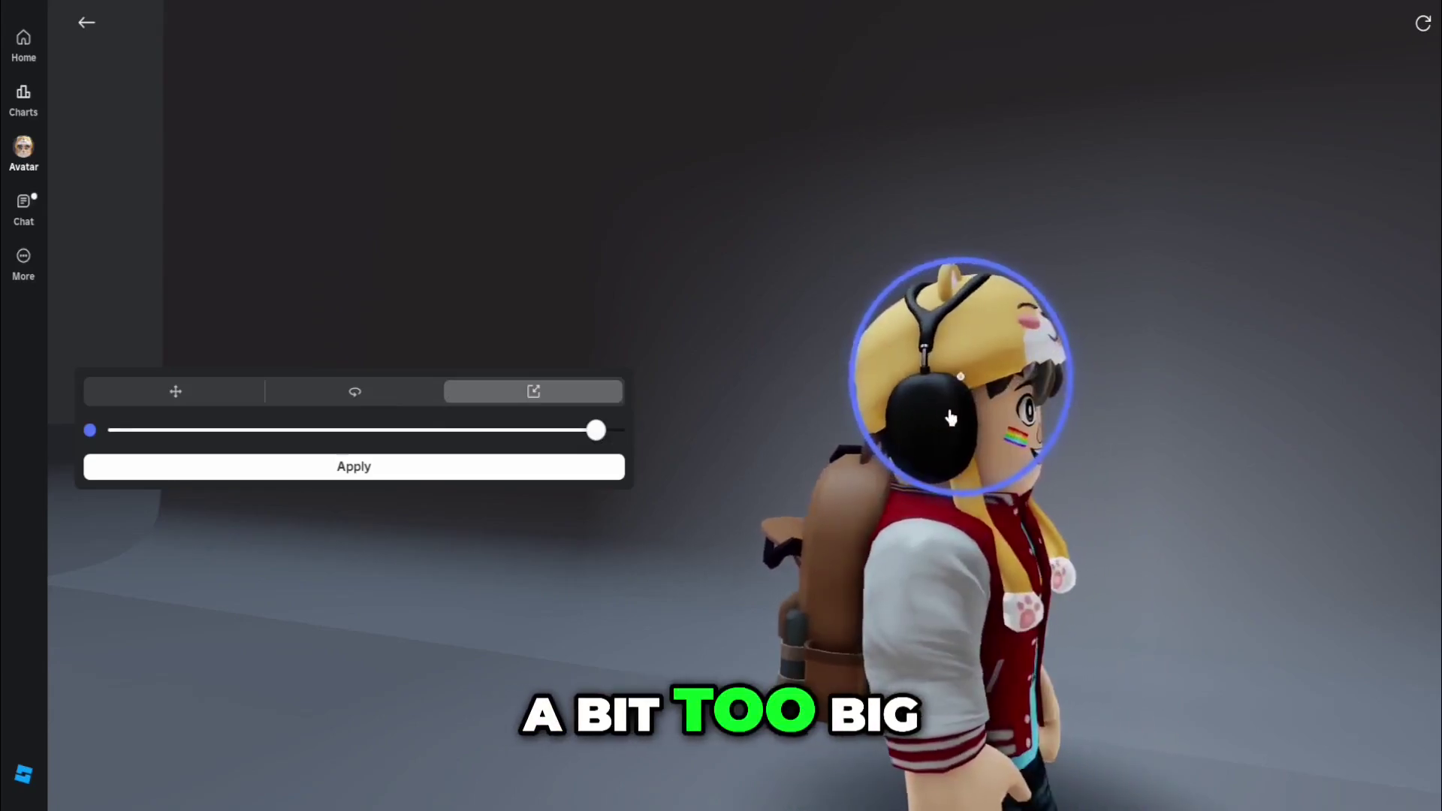